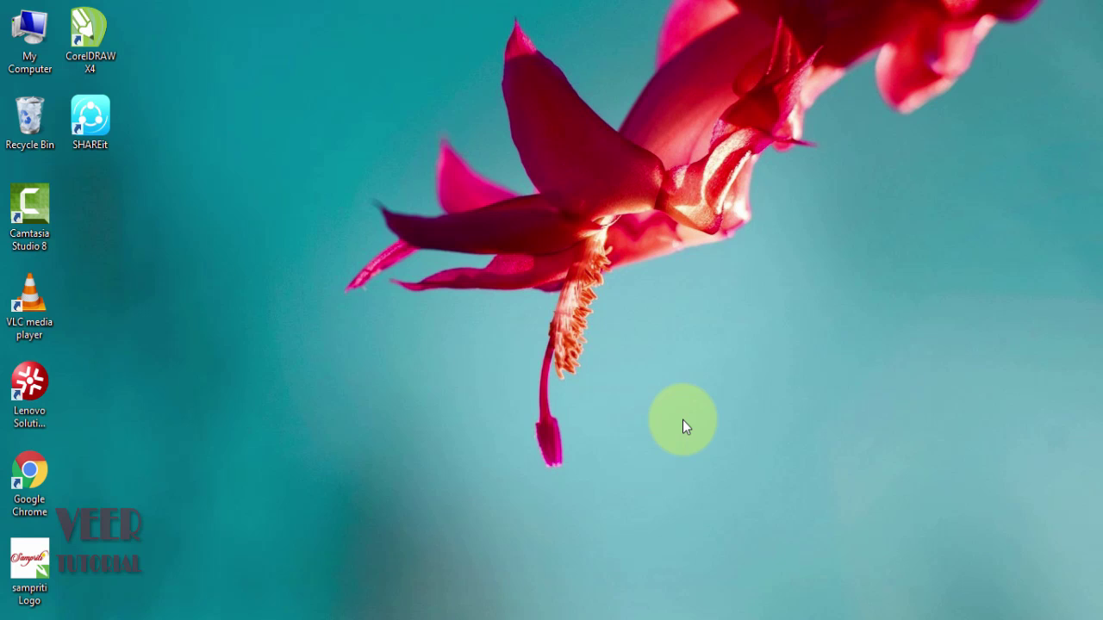
Step: Launch CorelDRAW X4 and start a new blank document from the welcome screen
double_click(91, 47)
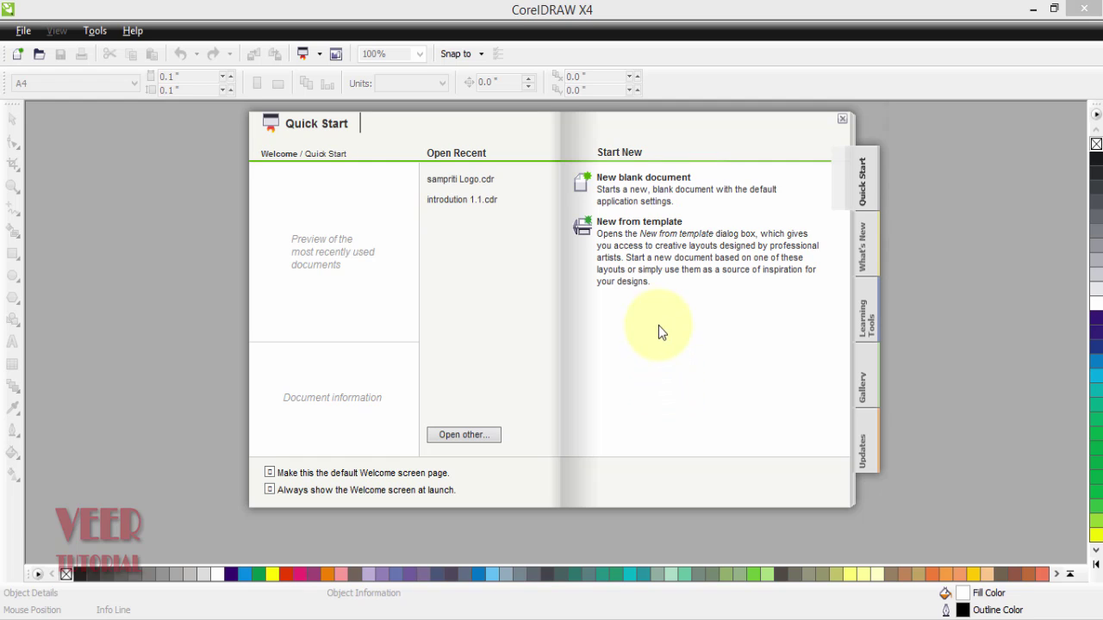
left_click(649, 188)
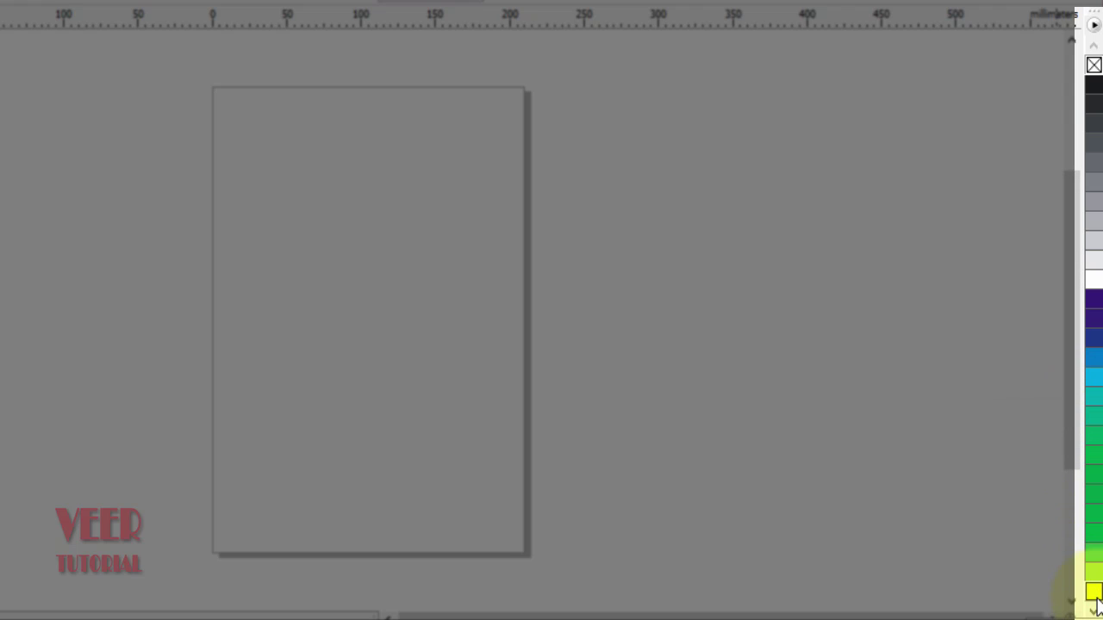
scroll(1087, 344, "down", 3)
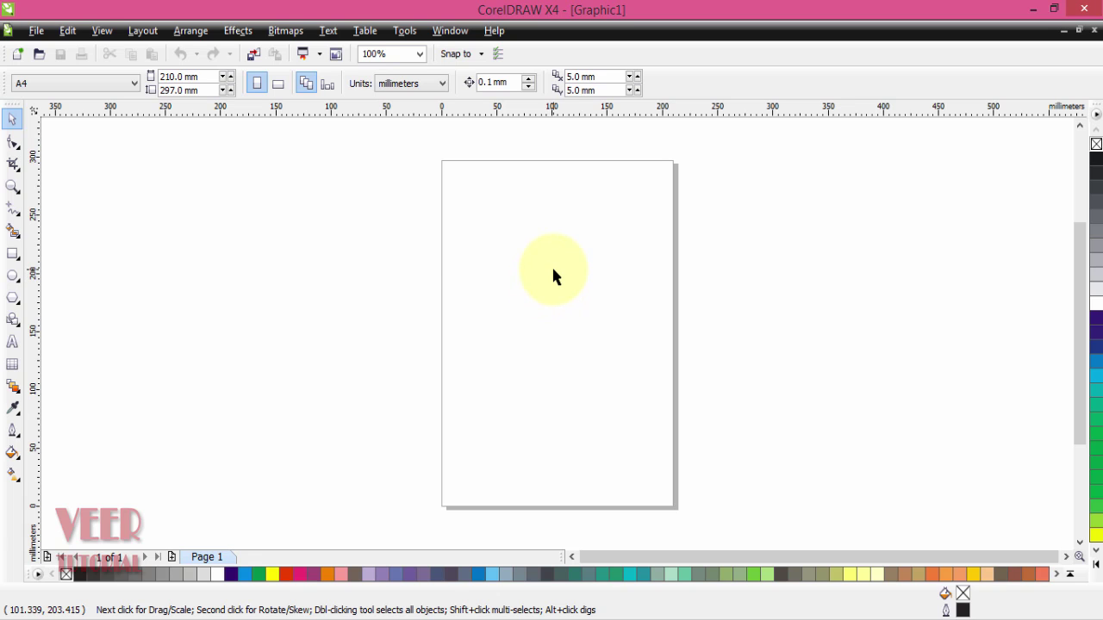
Step: Create a second blank document and check the list of open documents
left_click(16, 57)
left_click(457, 32)
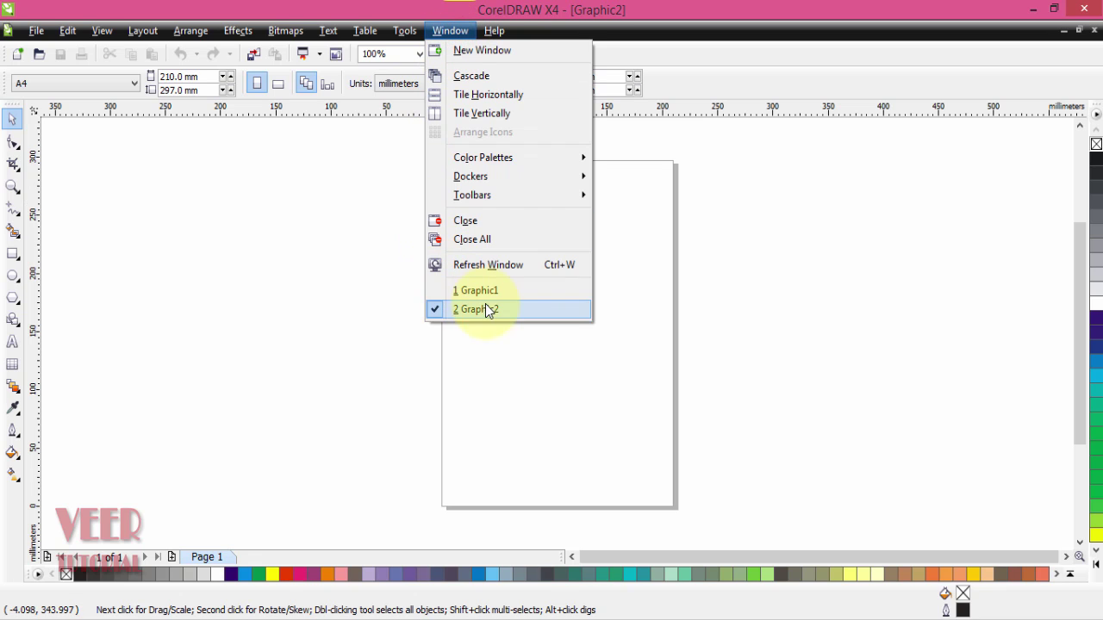
left_click(383, 367)
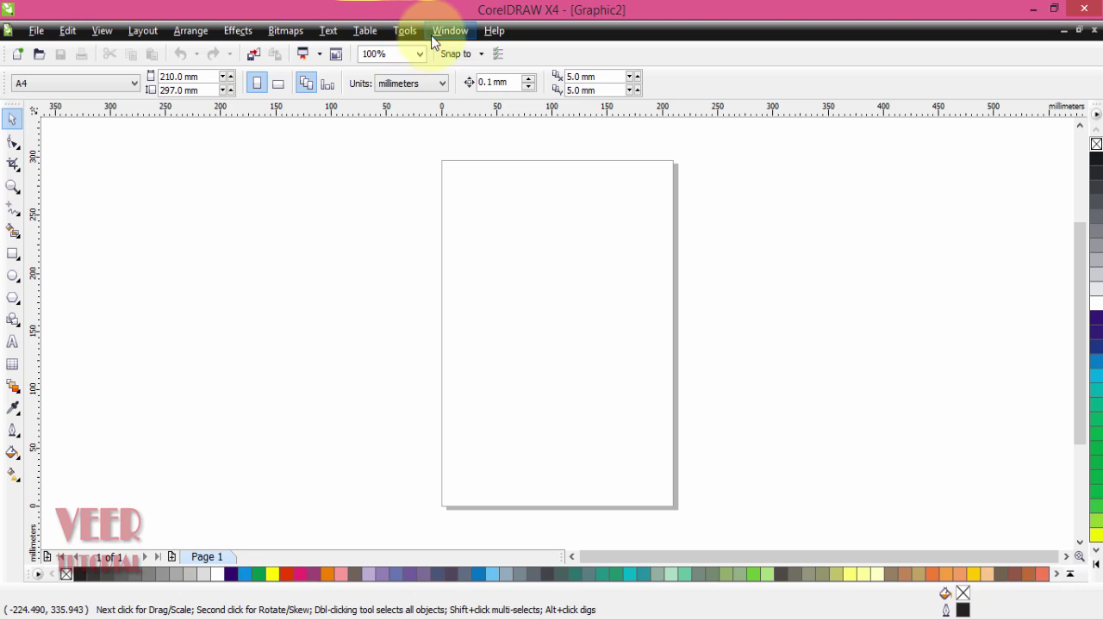
left_click(363, 30)
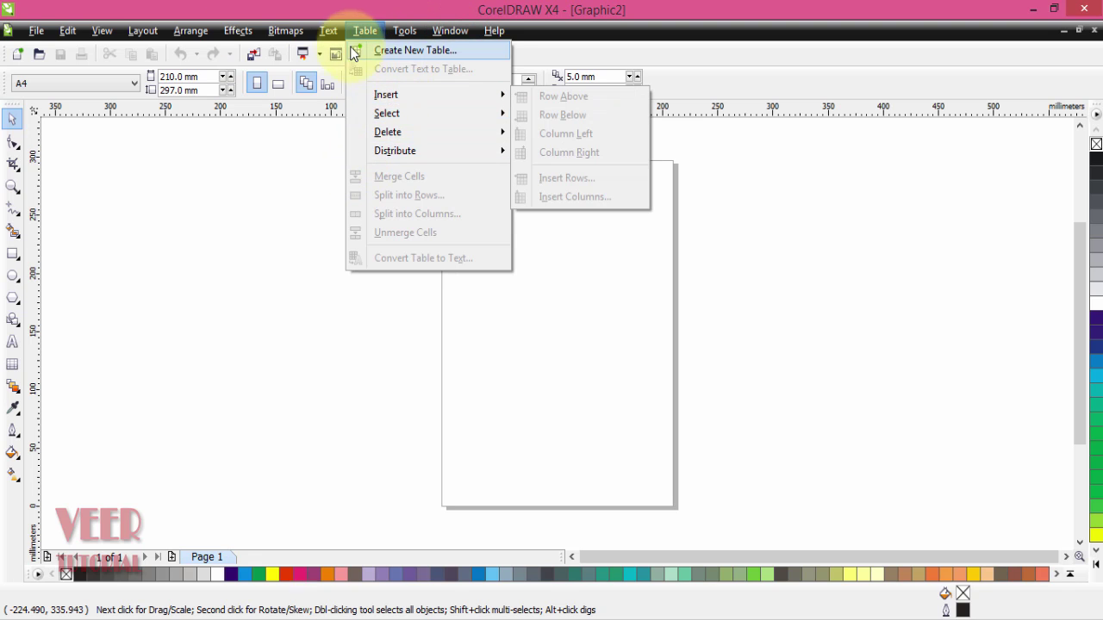
mouse_move(273, 31)
mouse_move(238, 31)
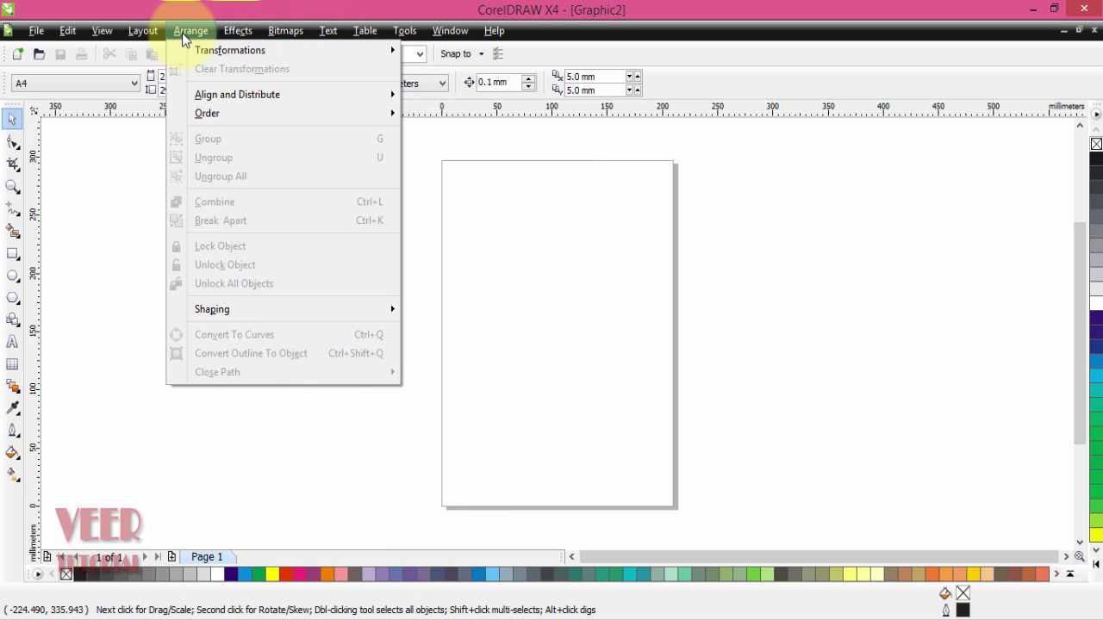
mouse_move(364, 31)
left_click(596, 222)
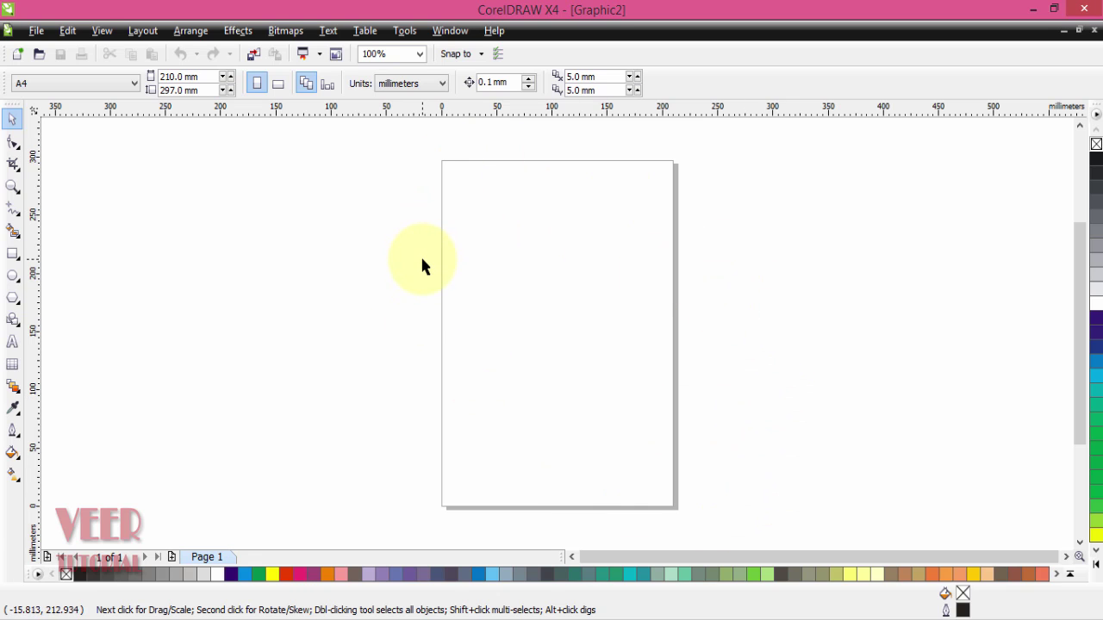
Step: Look through the preset paper sizes and the page width and height settings
left_click(110, 82)
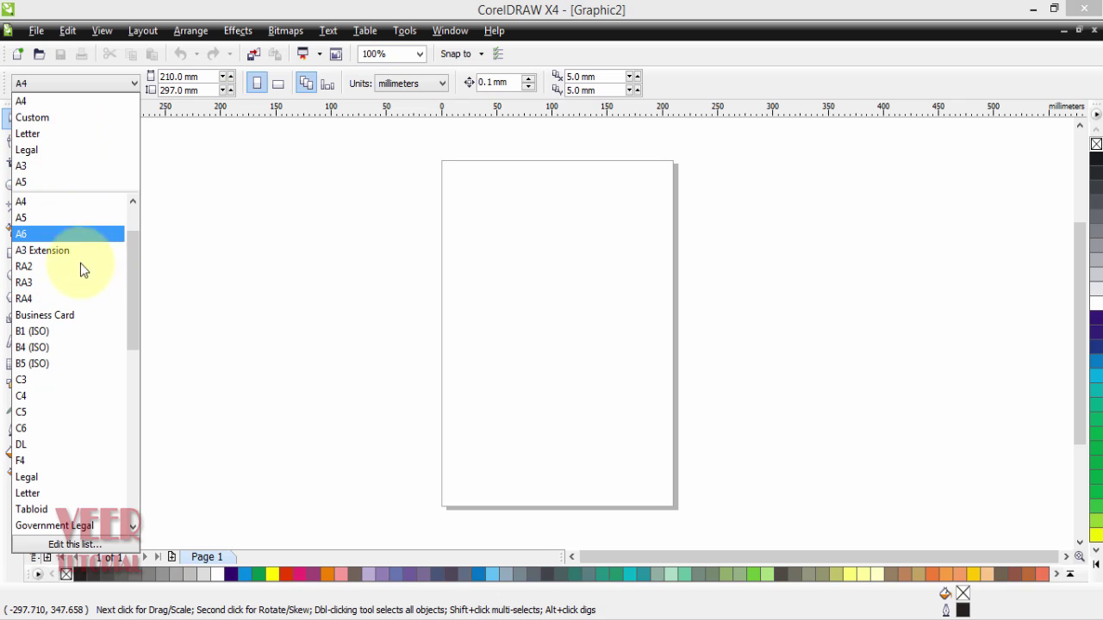
left_click_drag(134, 321, 135, 234)
left_click(185, 198)
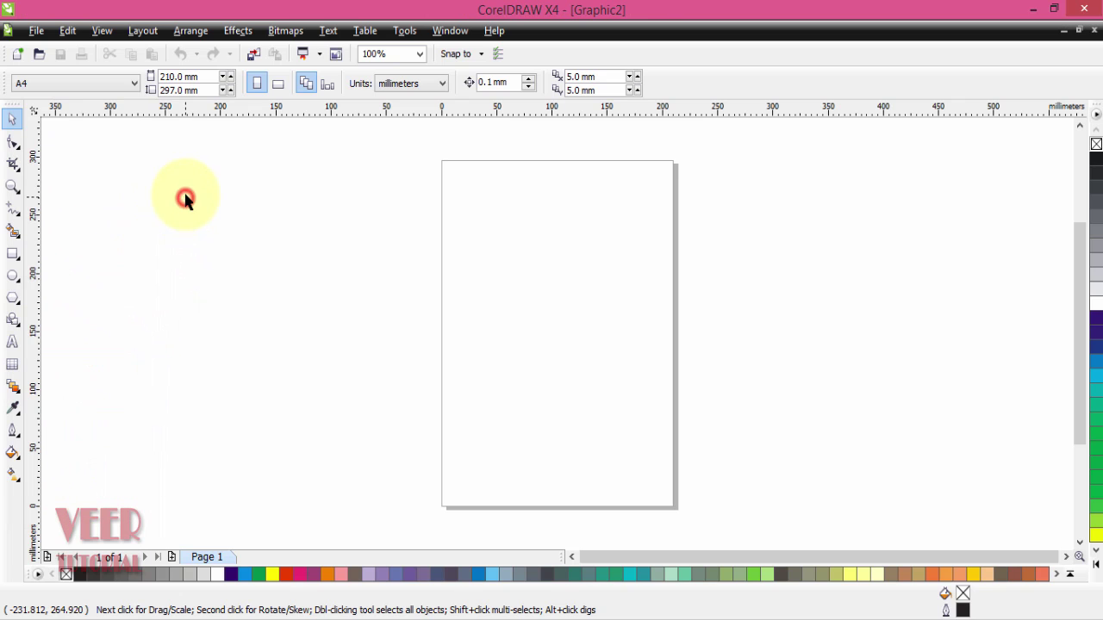
left_click(306, 245)
left_click(204, 78)
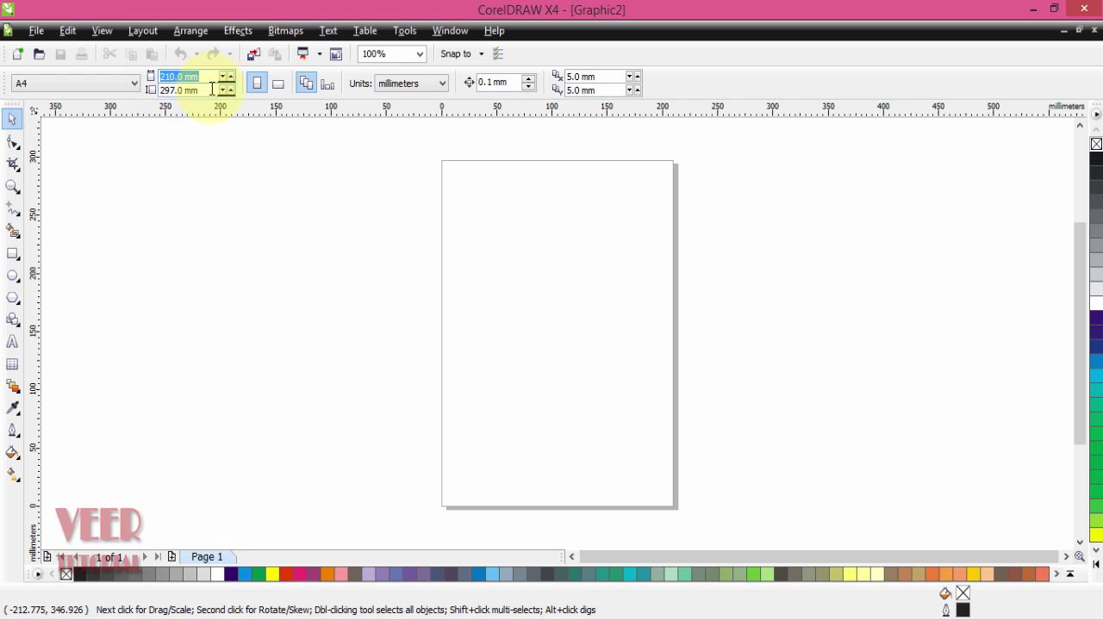
key("Tab")
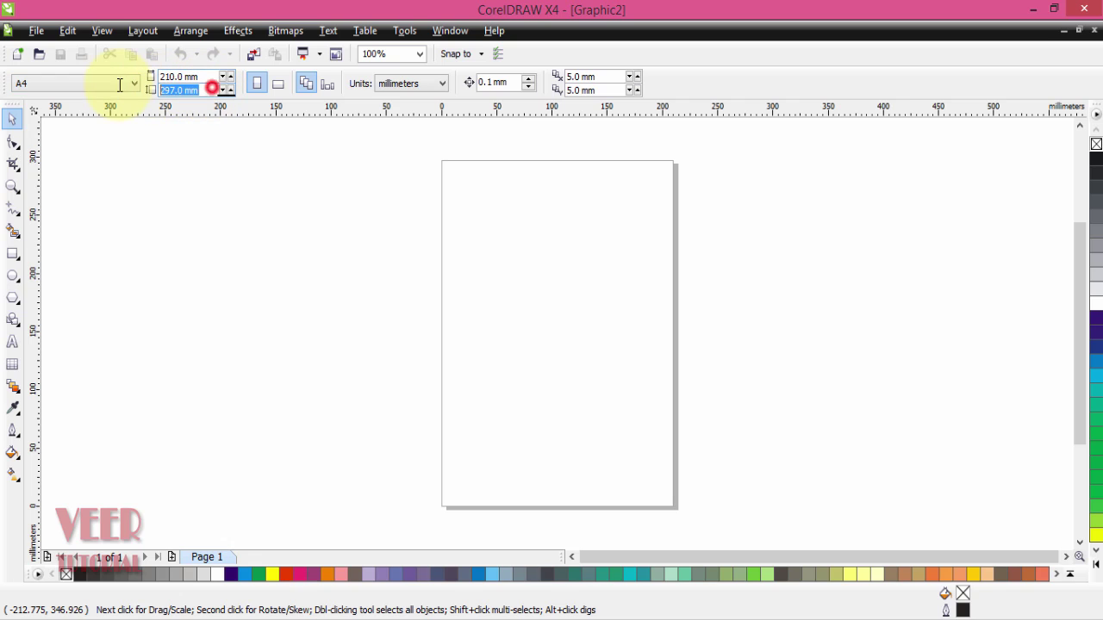
left_click(206, 75)
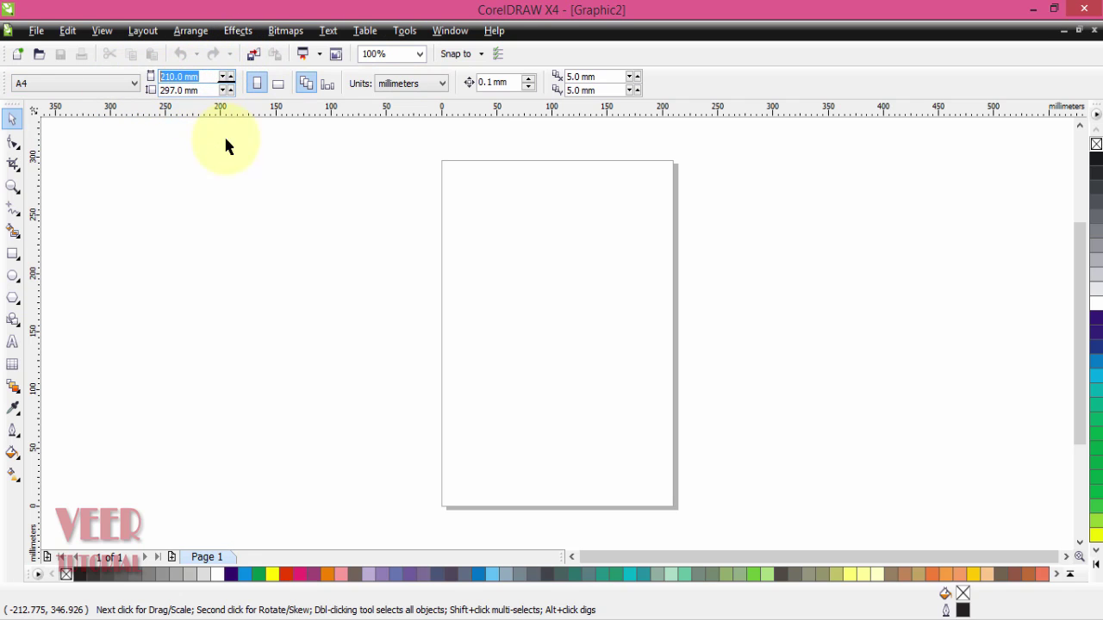
left_click(278, 209)
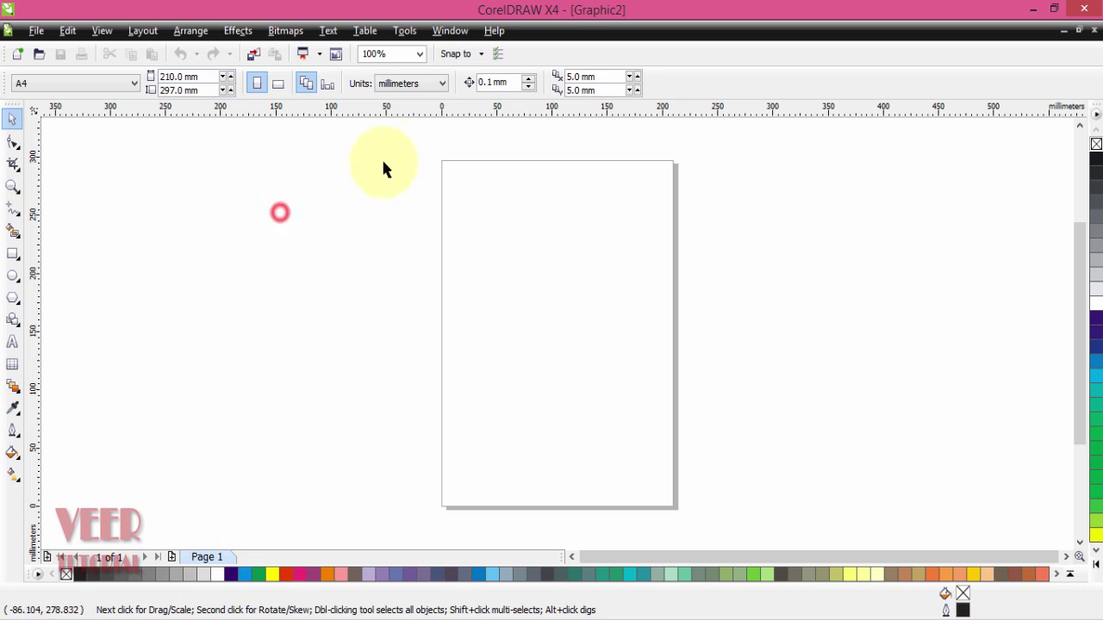
Step: Change the drawing units of the document to inches
left_click(440, 84)
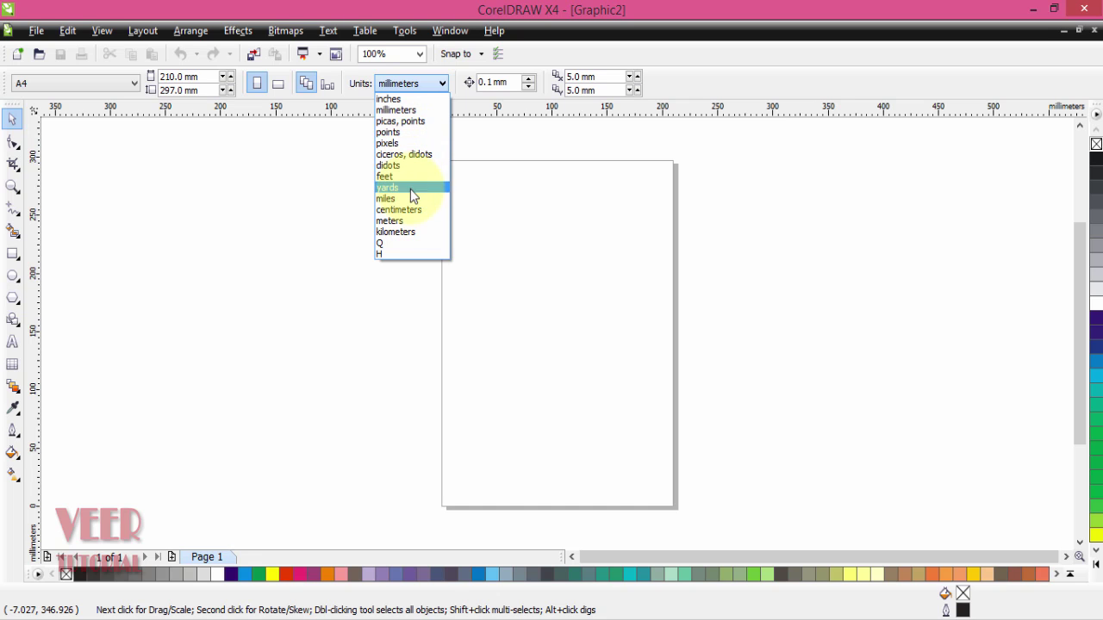
left_click(427, 100)
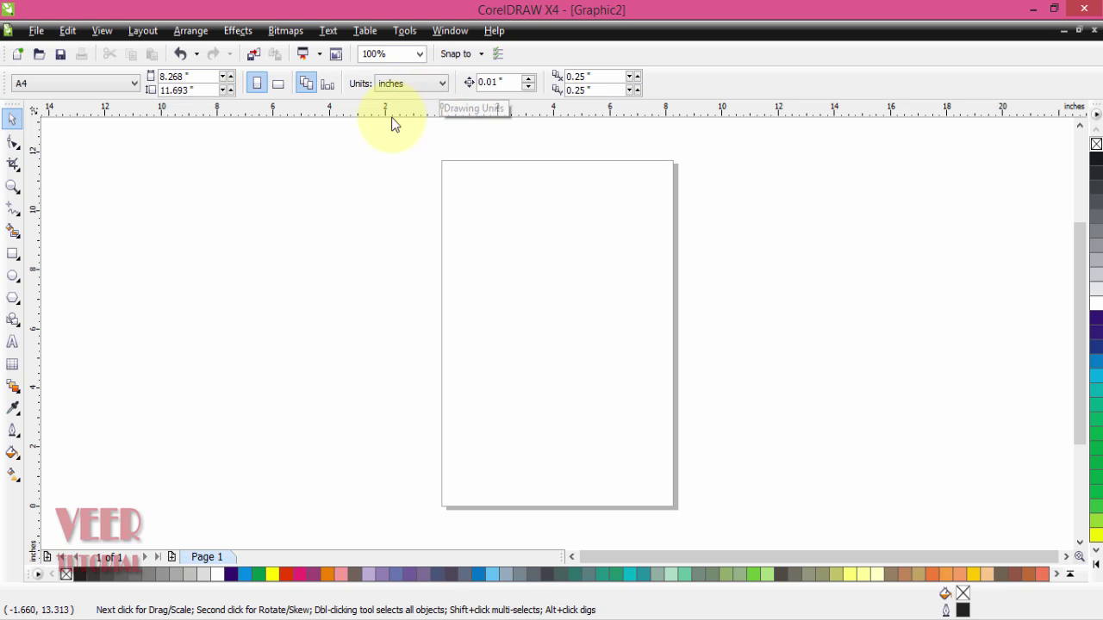
Step: Set the page width and height to 200 inches each
left_click(204, 79)
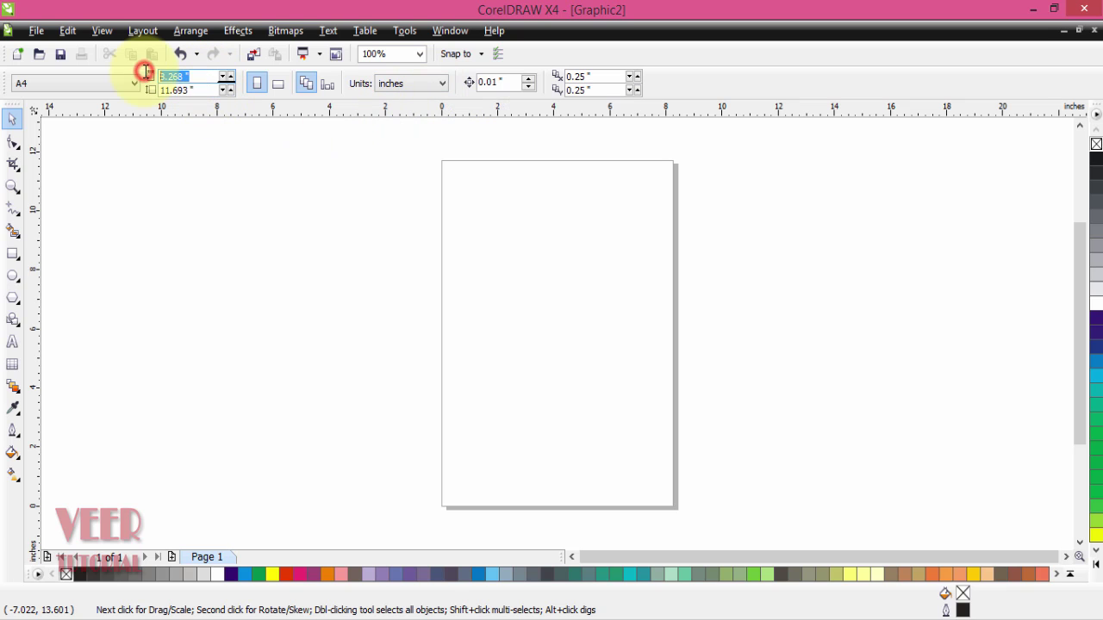
left_click(205, 77)
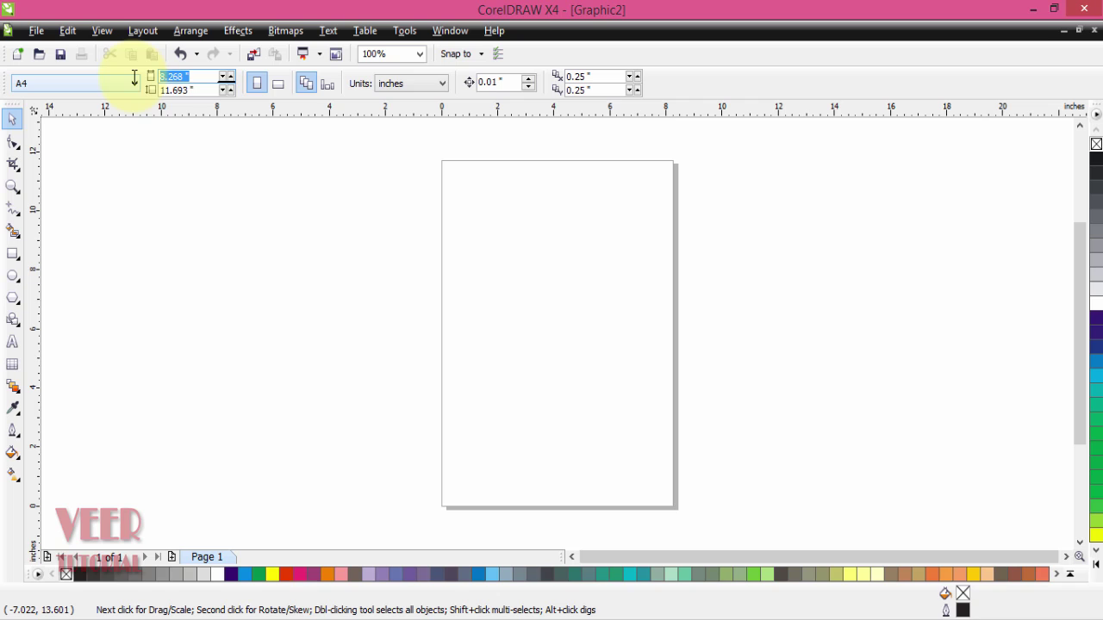
type("200")
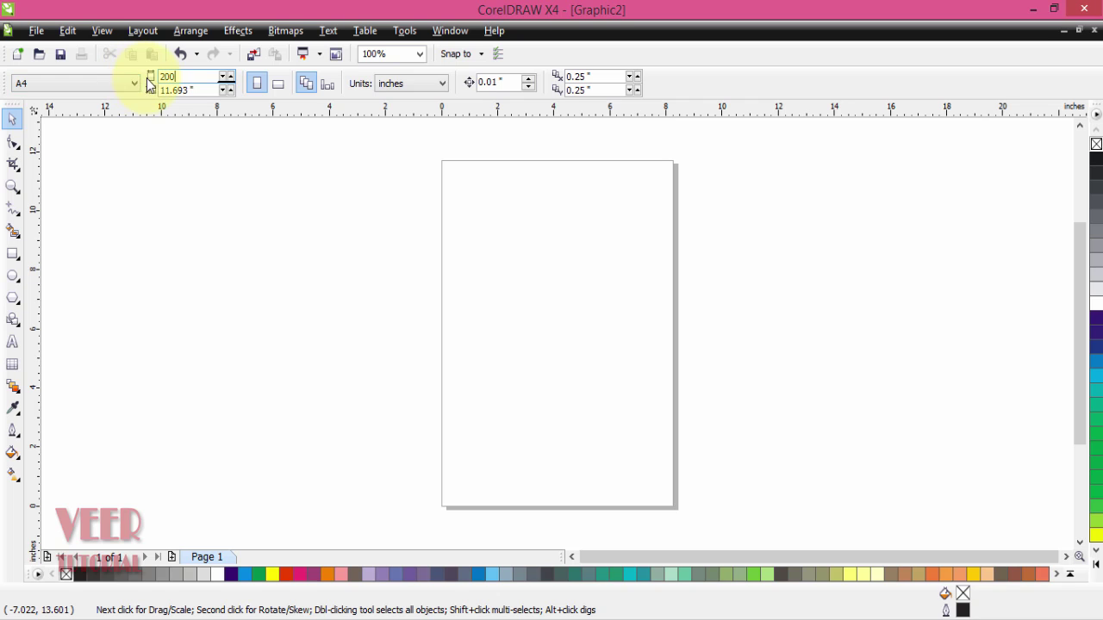
left_click(196, 89)
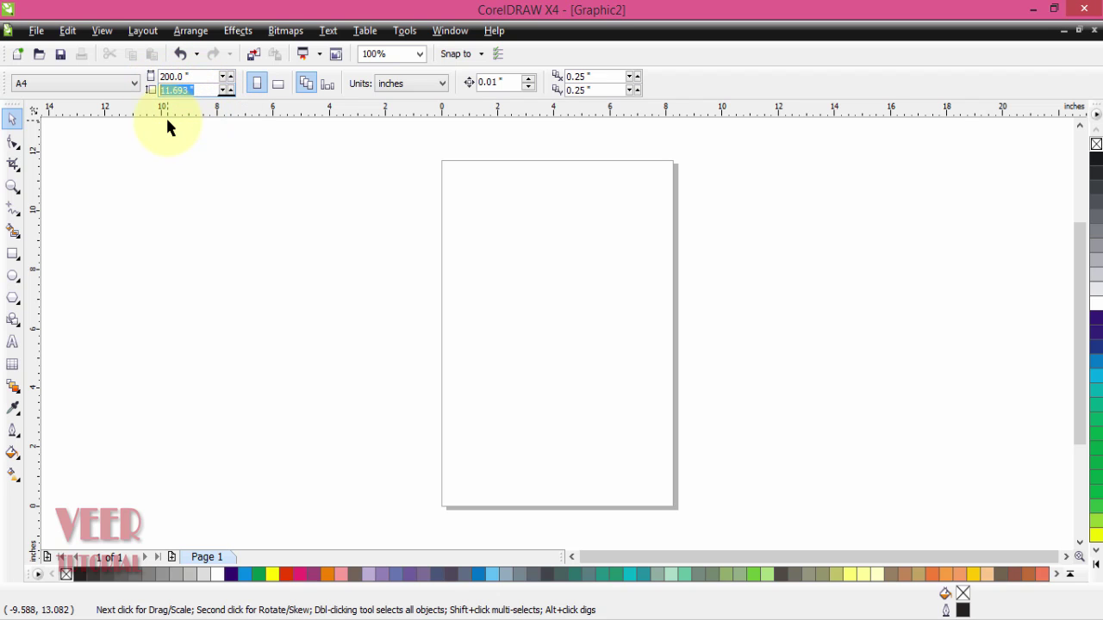
key("Return")
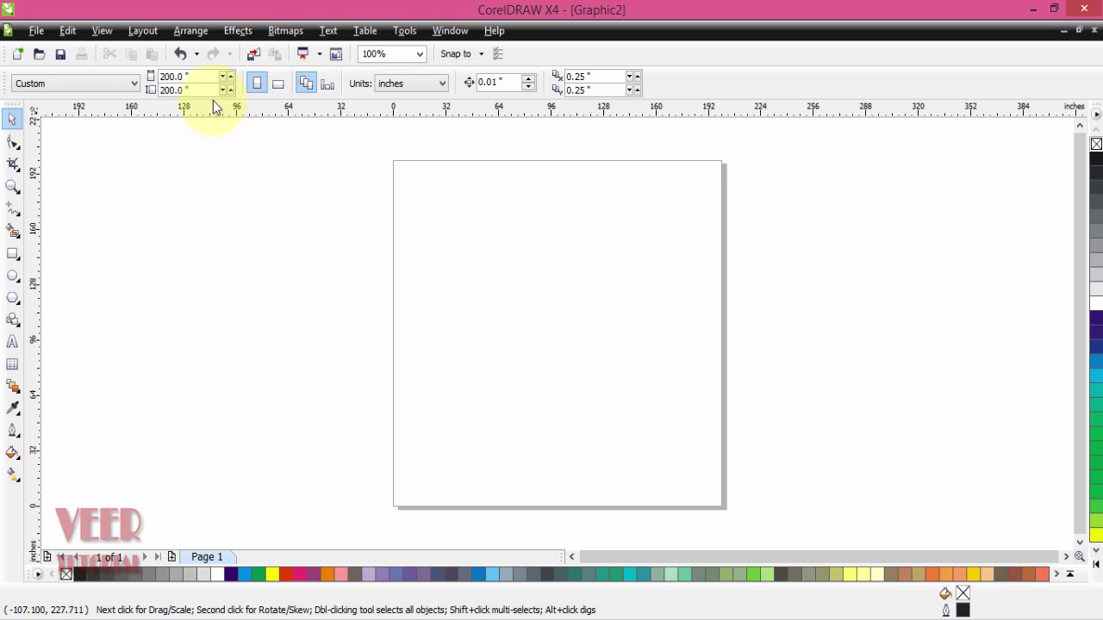
Step: Set the page size to 3.5 inches wide and 2 inches high
left_click(204, 77)
left_click_drag(197, 75, 135, 86)
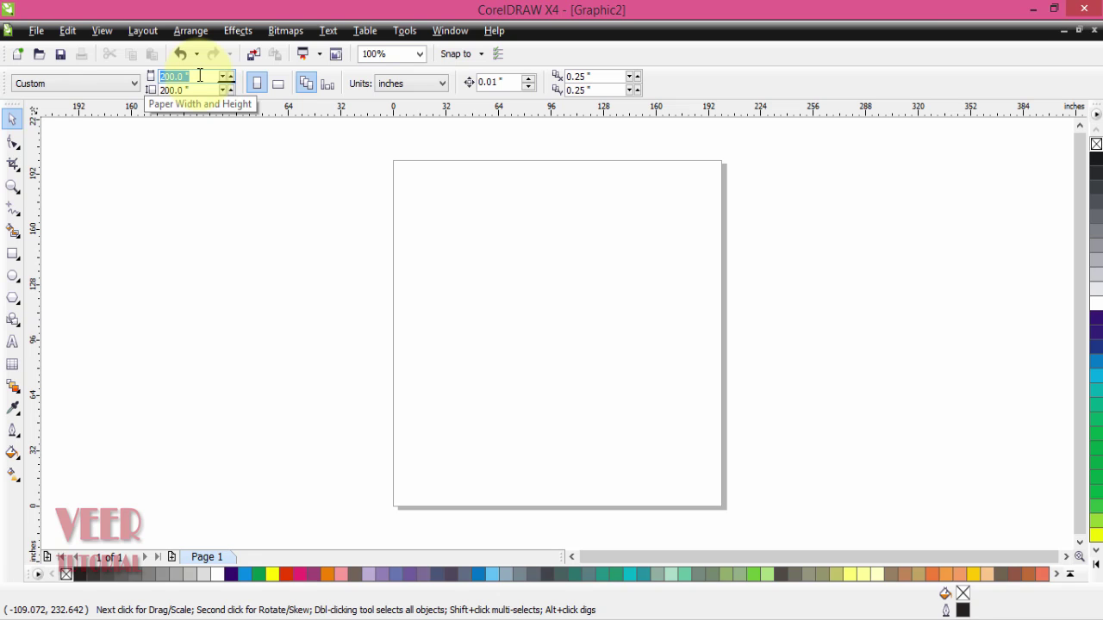
type("3.5")
key("Tab")
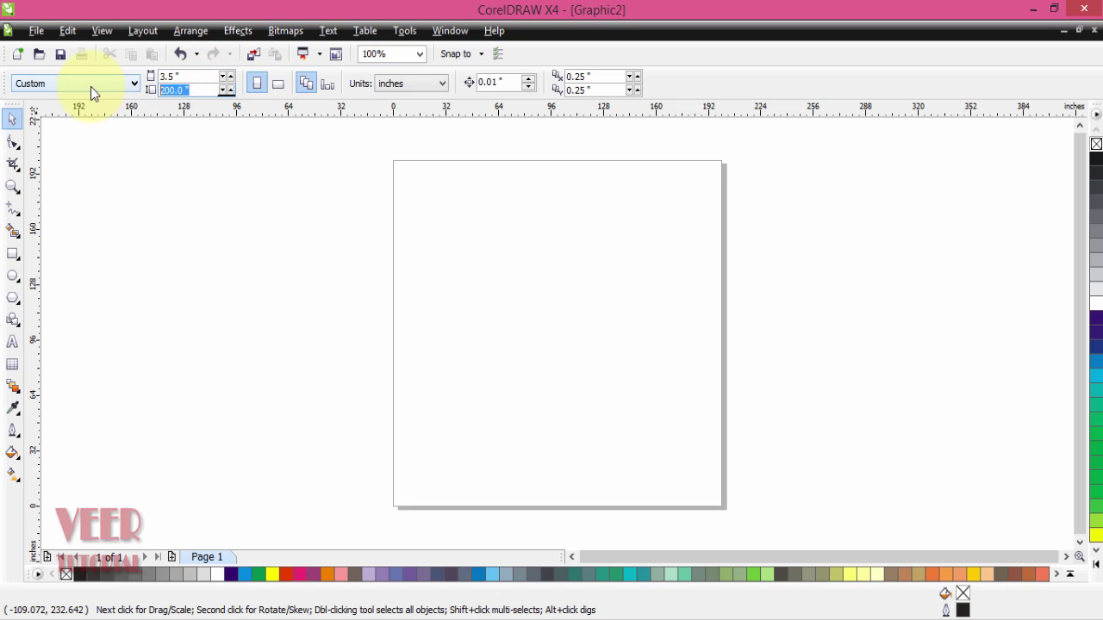
type("2")
key("Return")
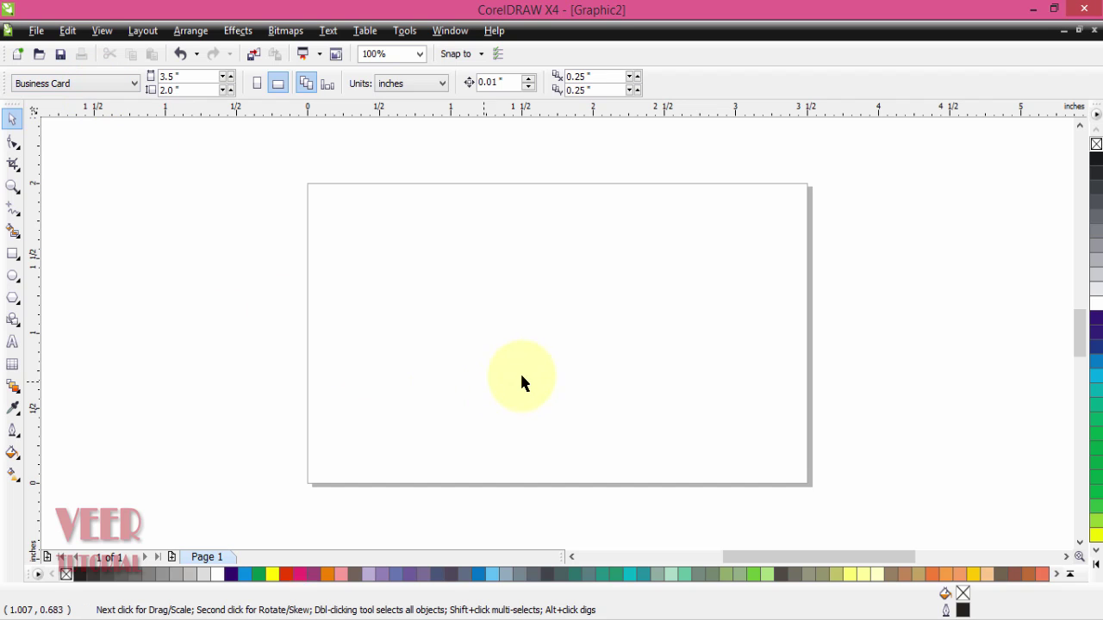
Step: Switch the page orientation to portrait and return it to landscape
scroll(523, 330, "down", 2)
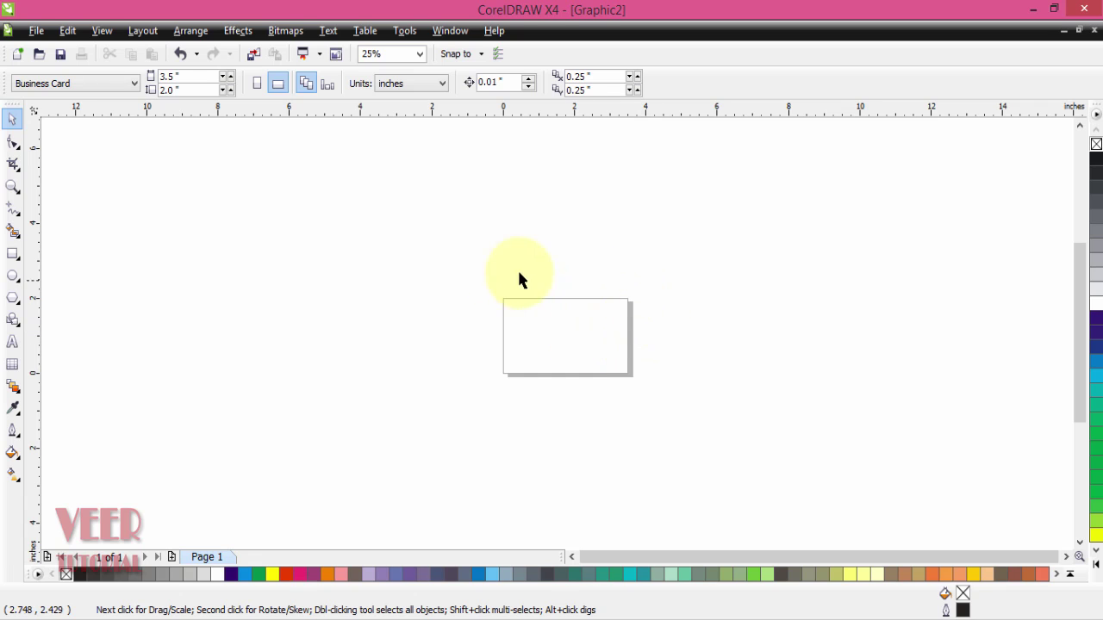
scroll(557, 338, "down", 3)
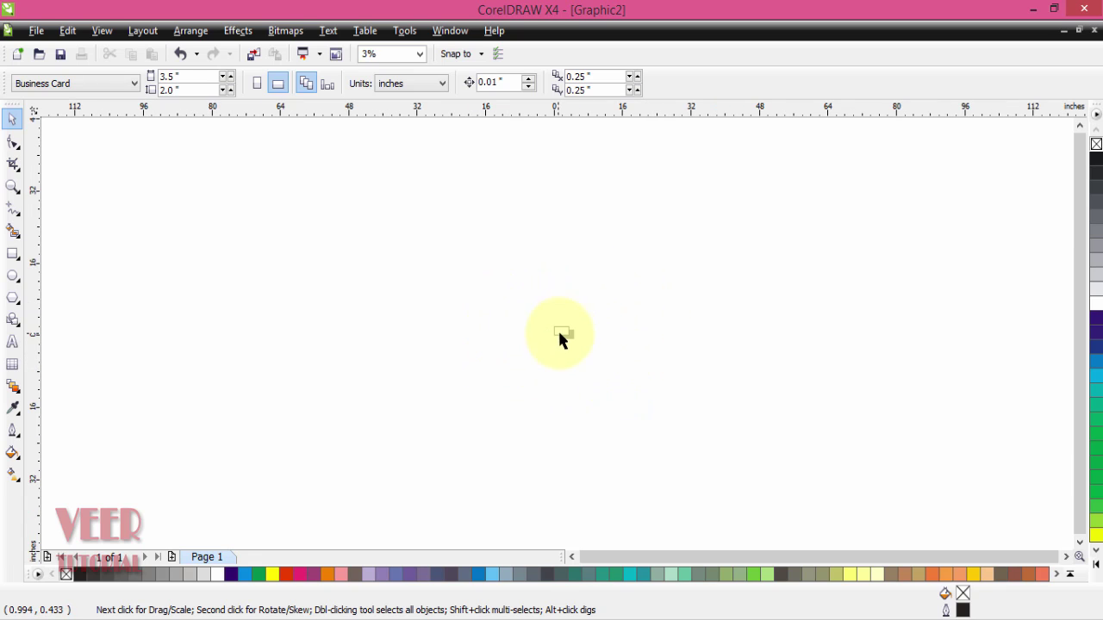
scroll(558, 336, "up", 4)
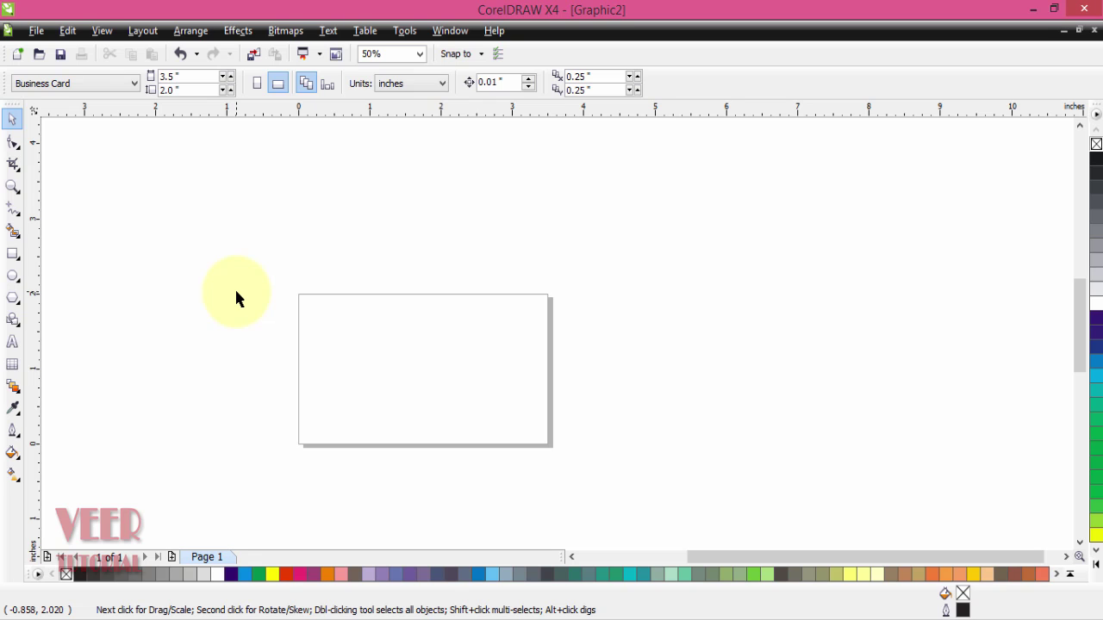
left_click(257, 90)
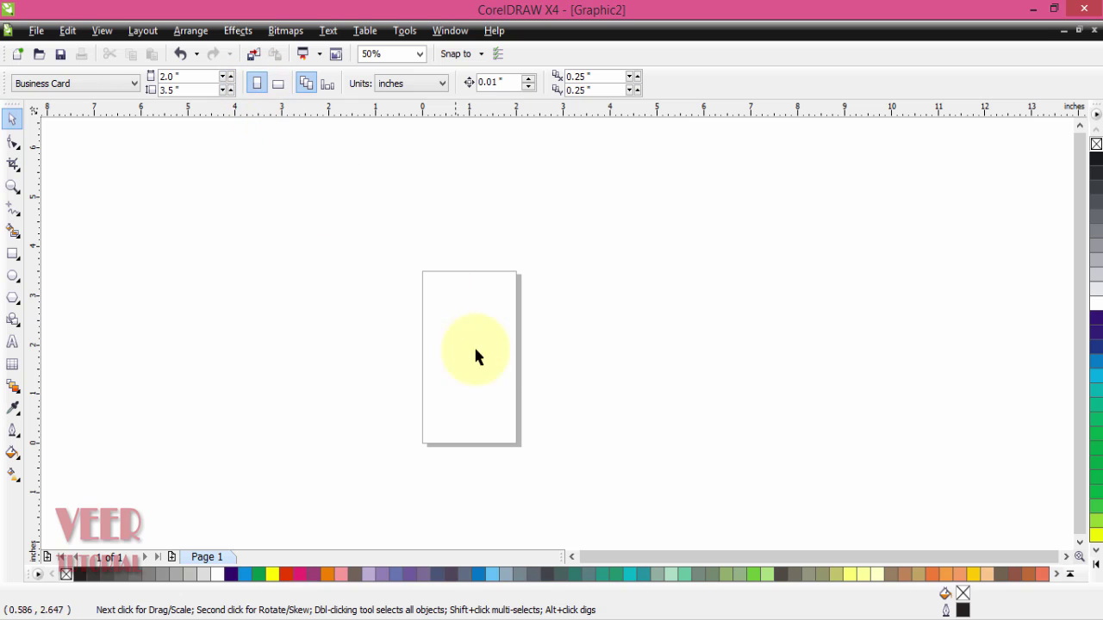
left_click(278, 84)
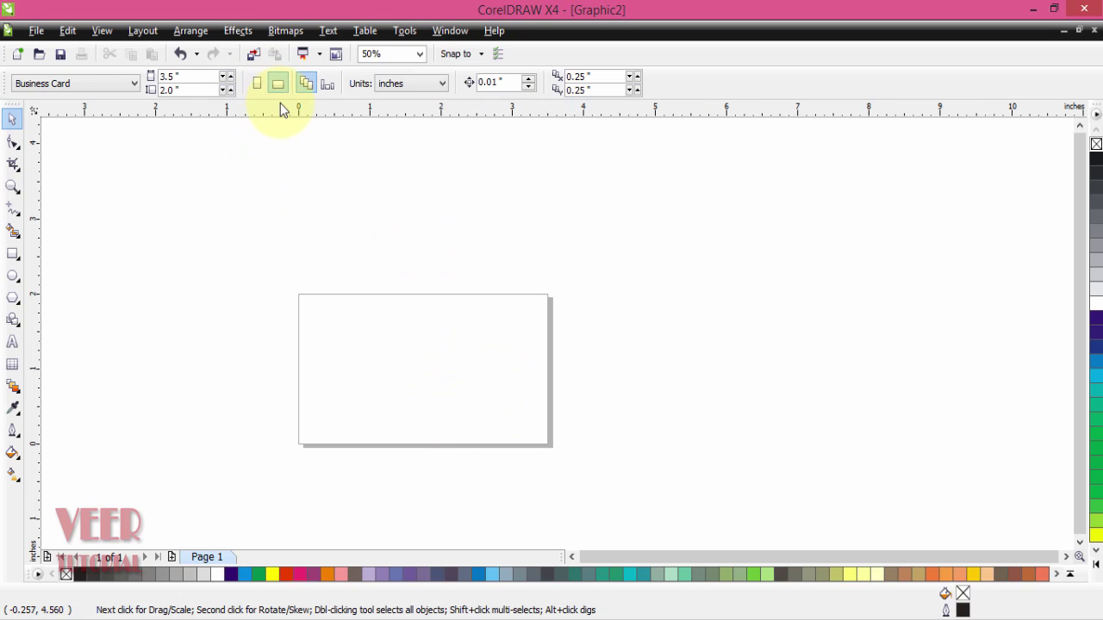
Step: Examine the drawing units, nudge offset and duplicate distance settings of the document
left_click(408, 83)
left_click(410, 83)
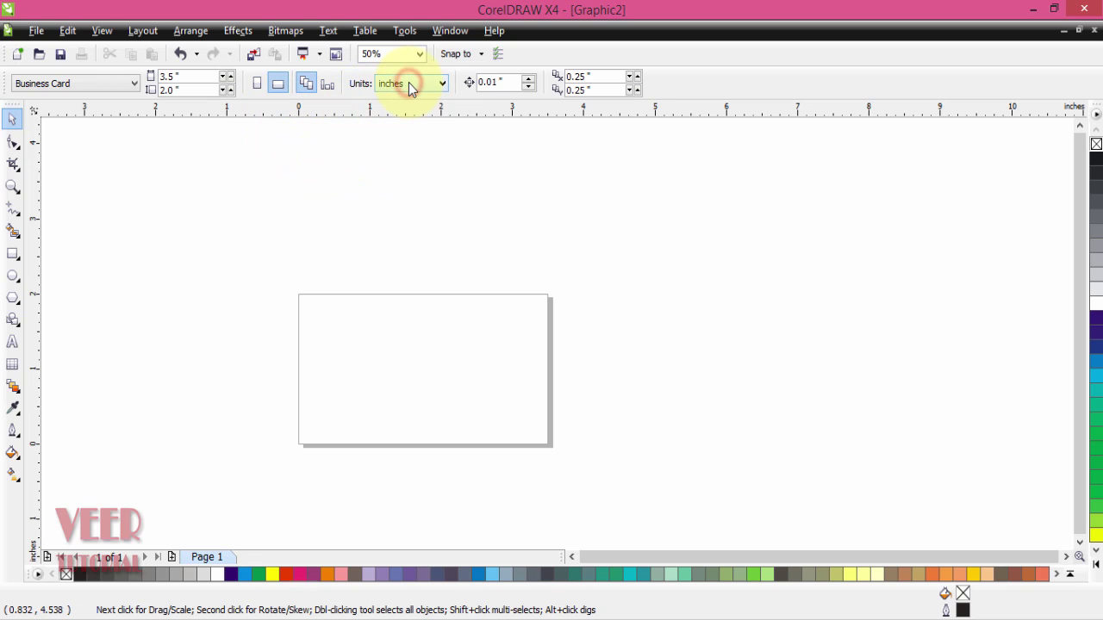
left_click(410, 87)
left_click(586, 177)
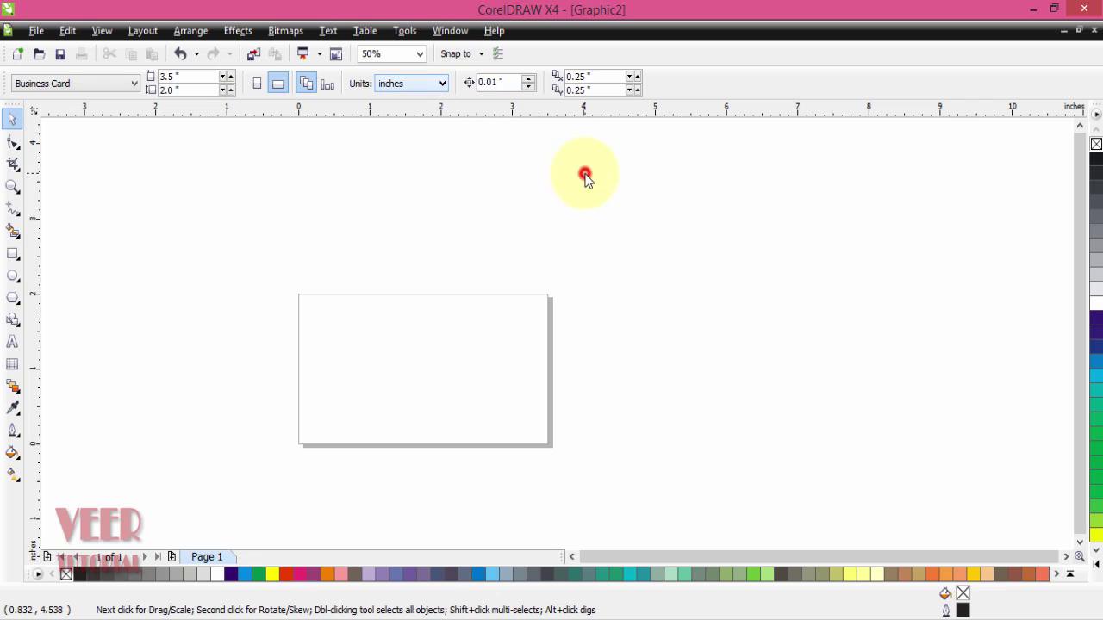
left_click(516, 81)
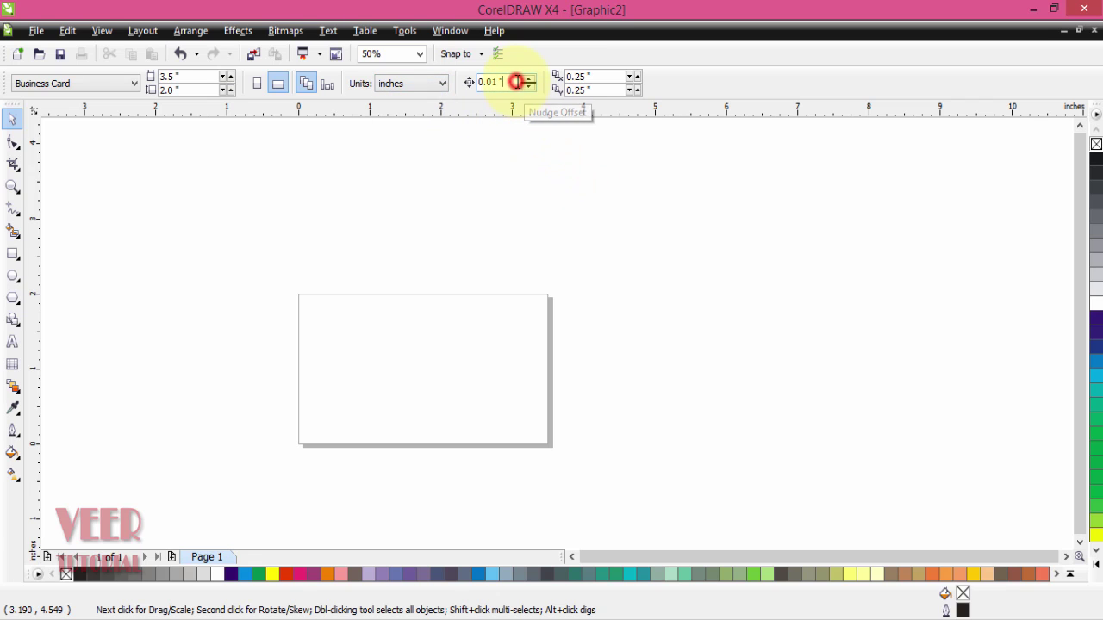
left_click(511, 81)
double_click(511, 81)
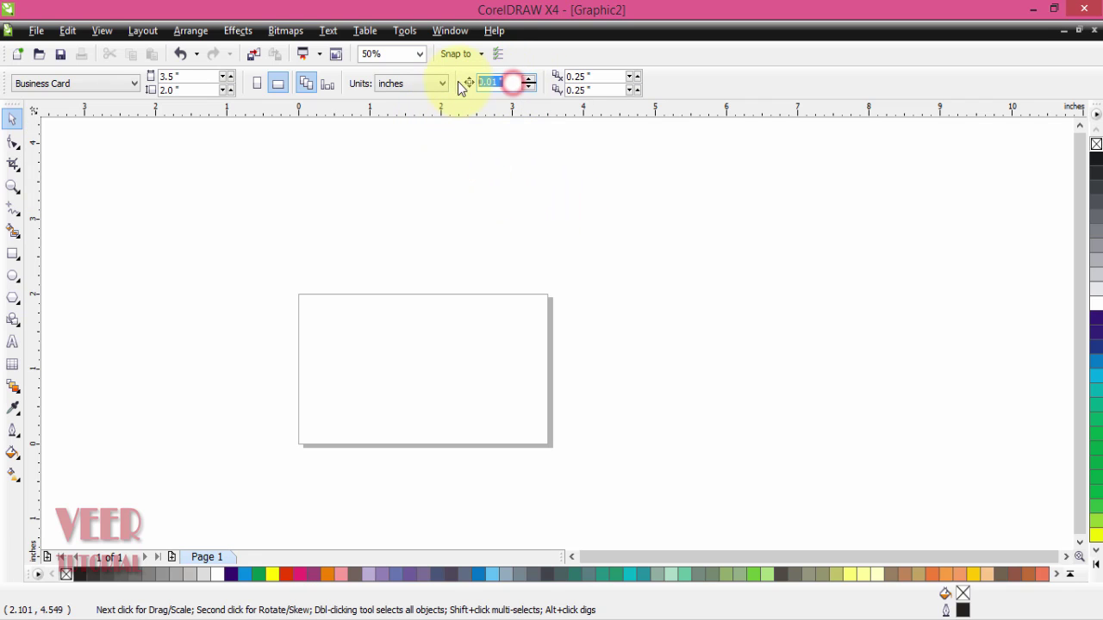
left_click(595, 77)
double_click(595, 77)
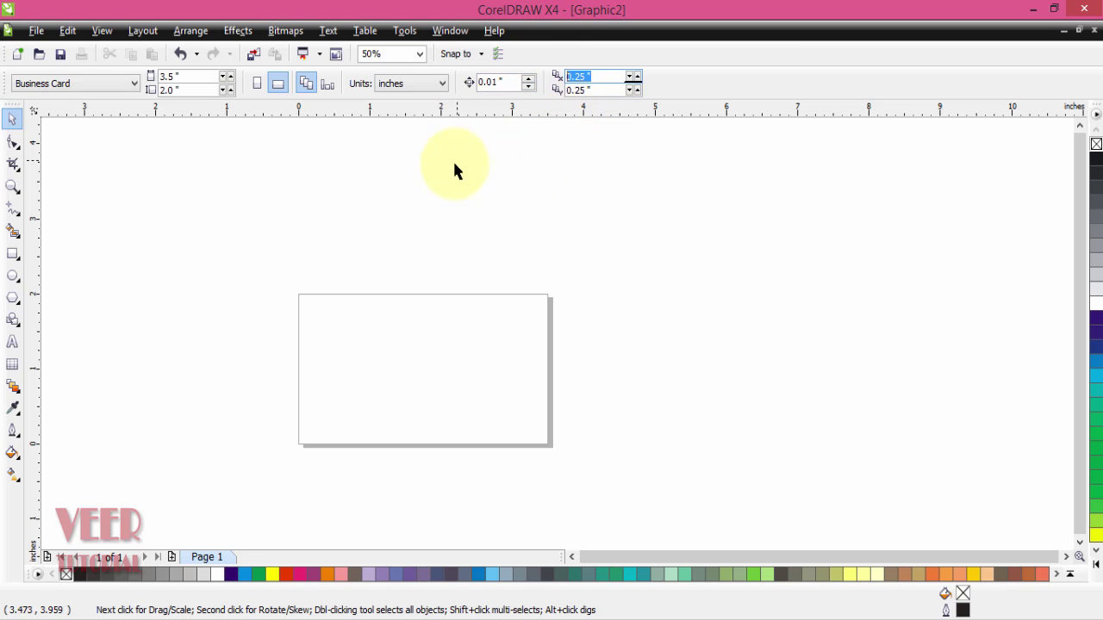
left_click(449, 189)
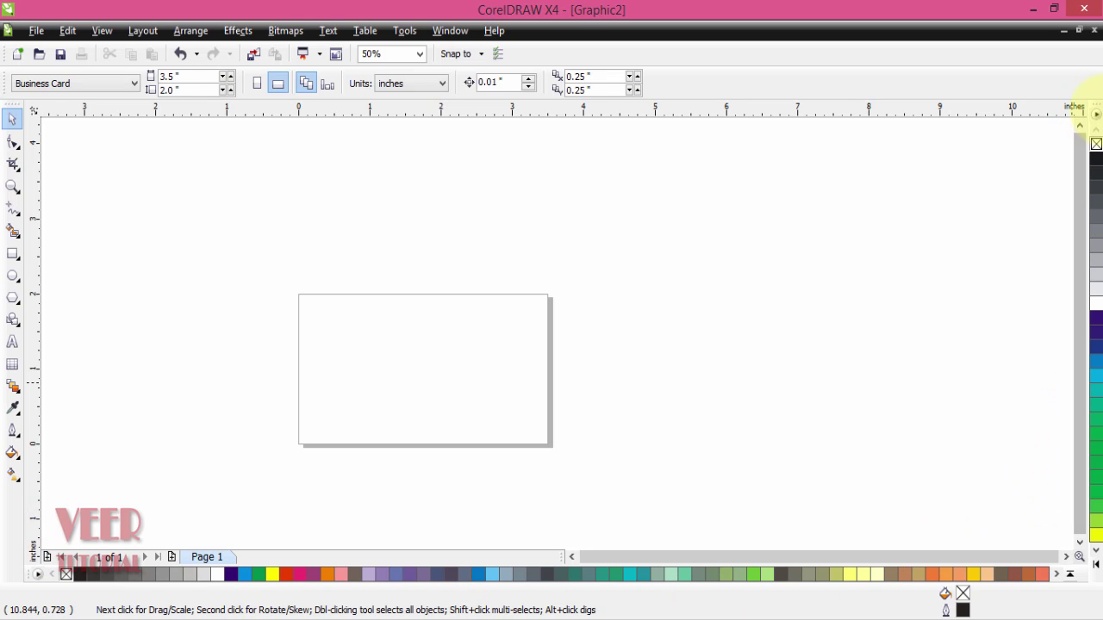
Step: Undock the Uniform Colors palette and the Default CMYK palette and close both of them
left_click_drag(1092, 109, 853, 266)
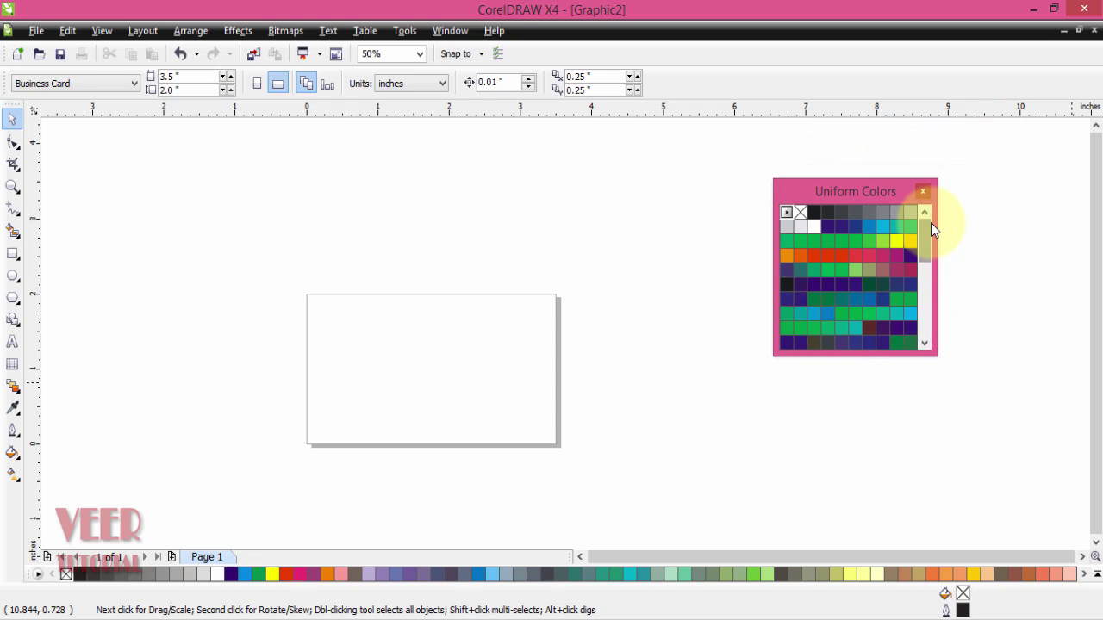
left_click(922, 192)
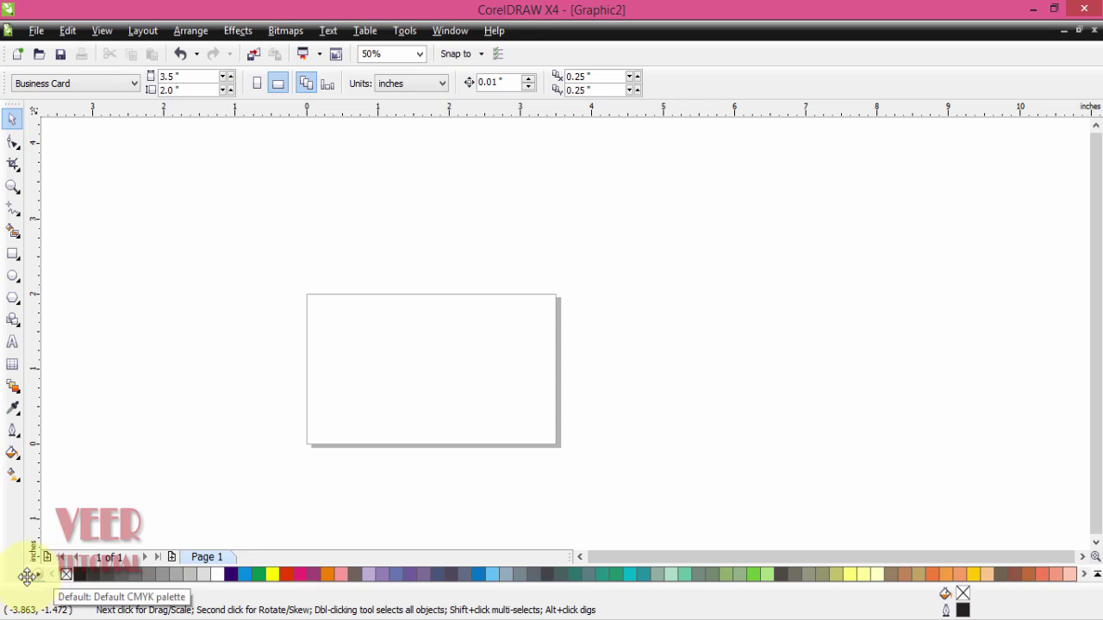
left_click_drag(34, 574, 250, 336)
left_click(249, 337)
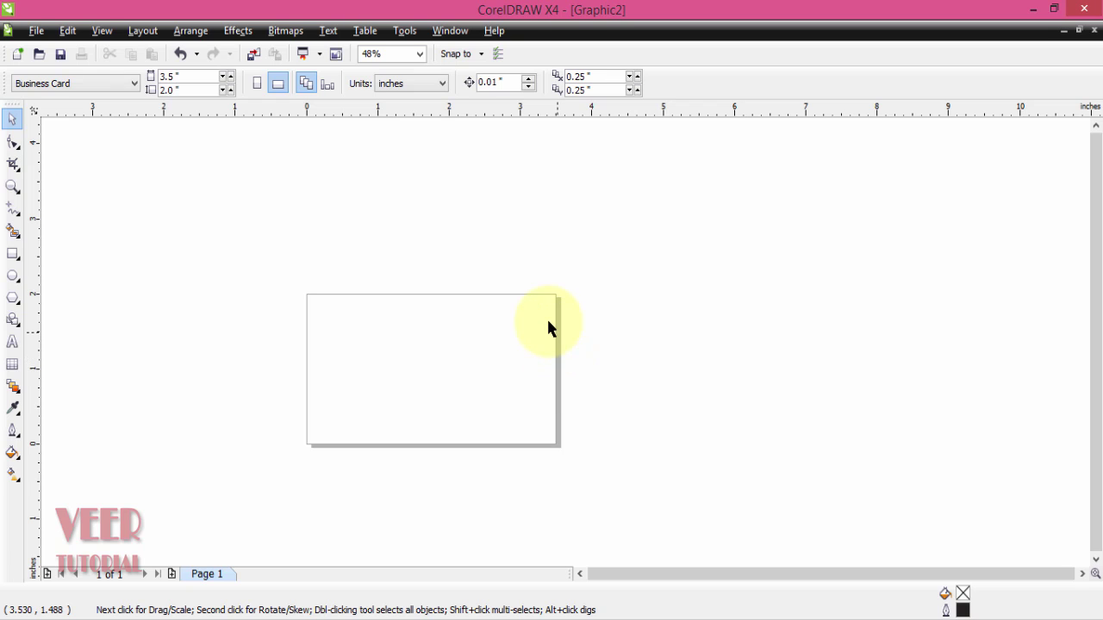
Step: Reopen the Default CMYK palette and dock it vertically beside the drawing area's vertical scroll bar
left_click(449, 30)
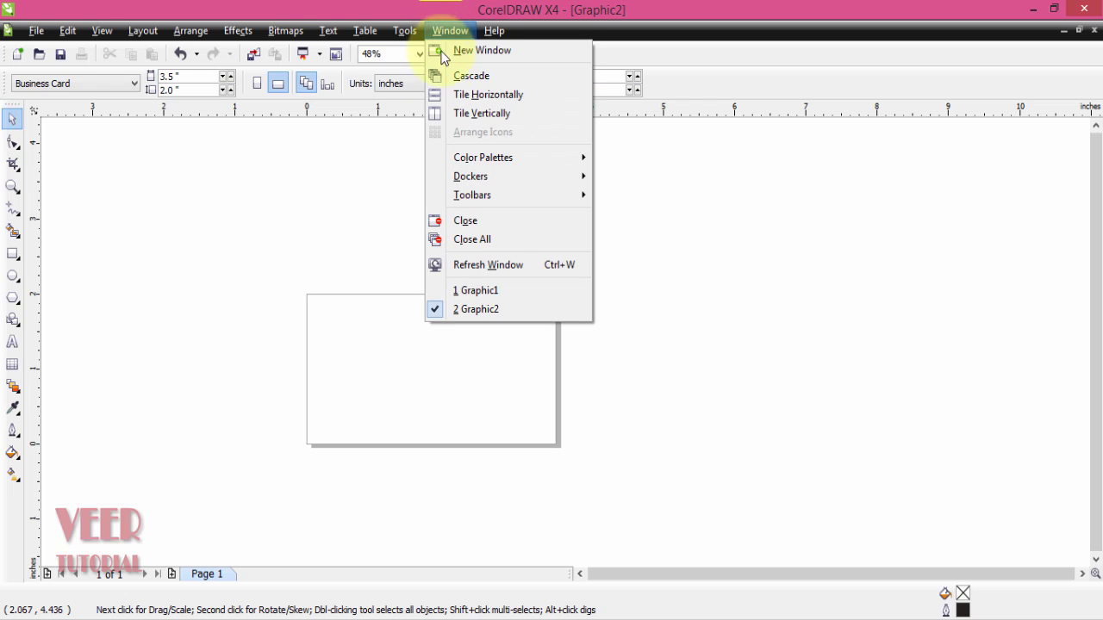
left_click(517, 163)
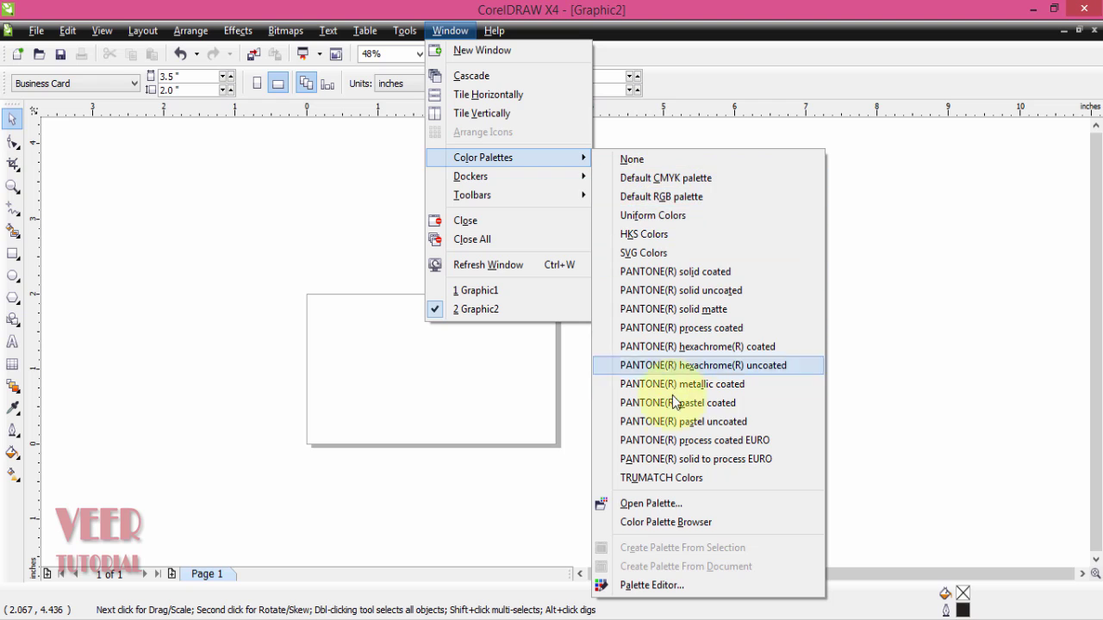
left_click(672, 182)
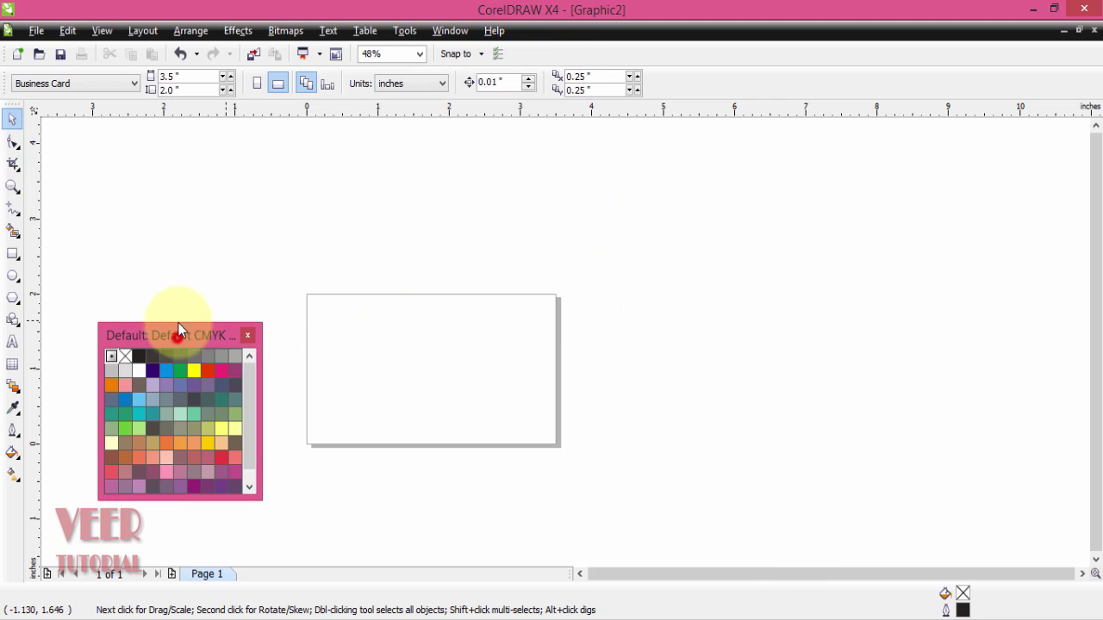
left_click_drag(179, 326, 178, 235)
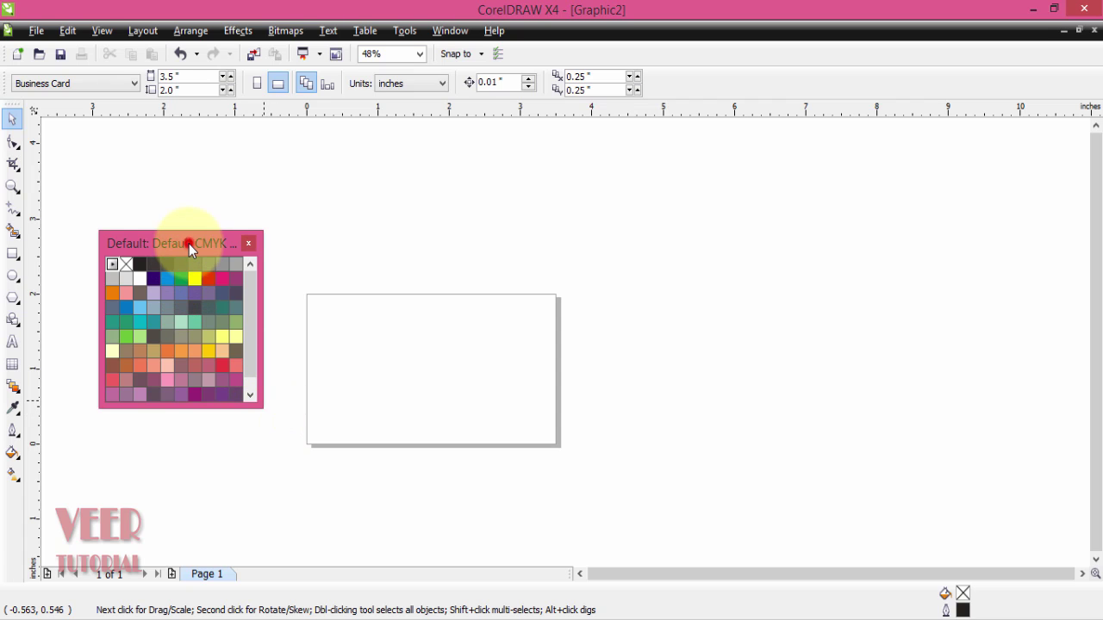
left_click_drag(189, 244, 209, 245)
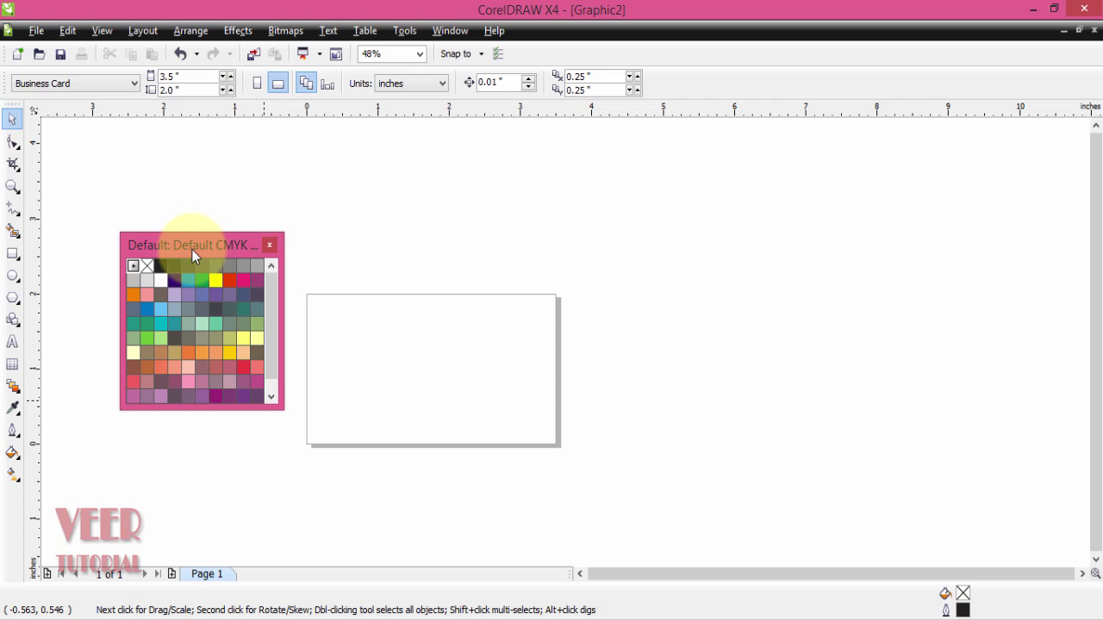
left_click_drag(191, 246, 1098, 168)
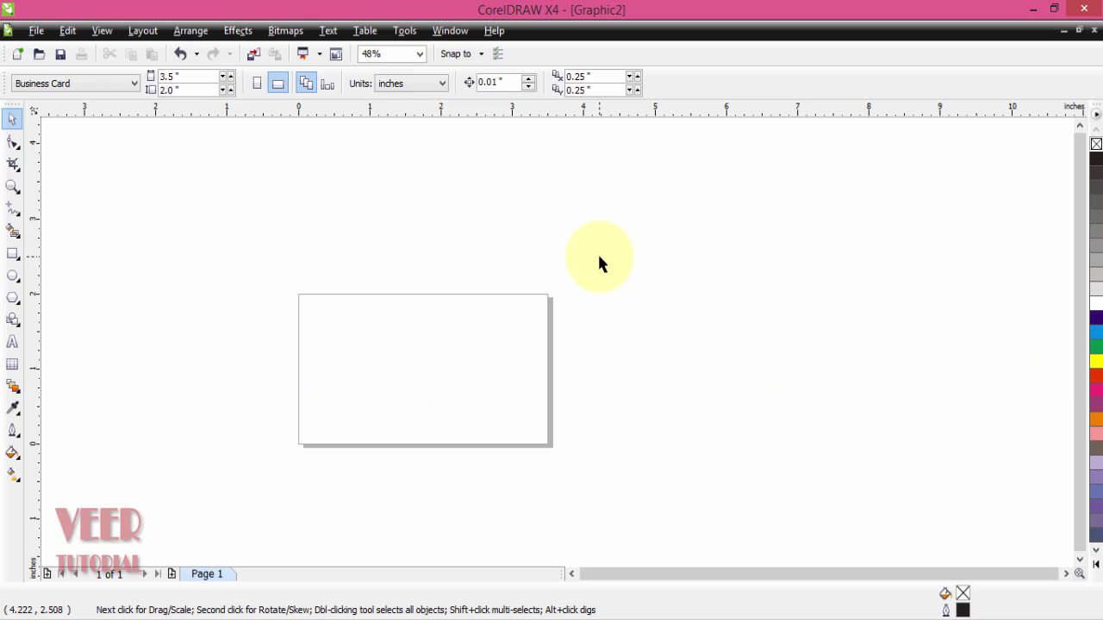
Step: Hide the menu bar and show it again
left_click(676, 56)
right_click(676, 56)
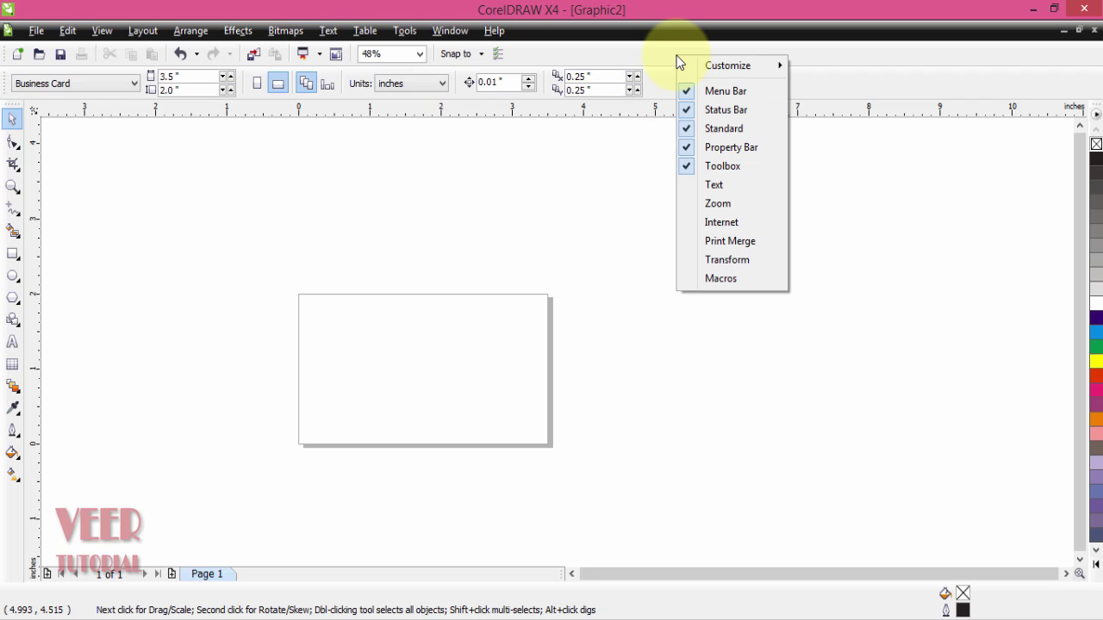
left_click(708, 92)
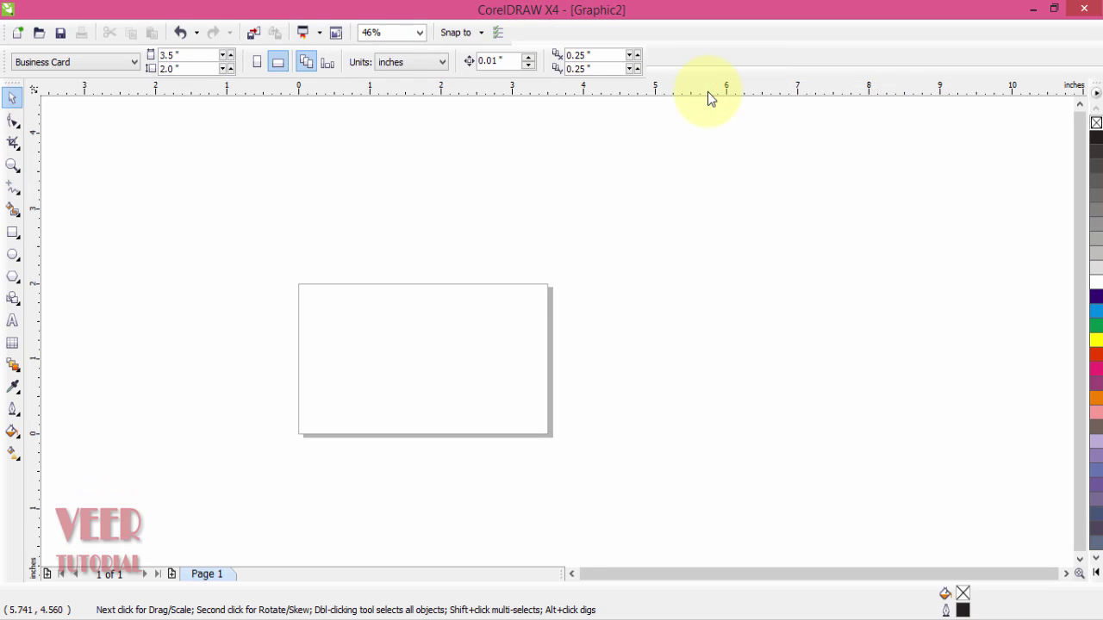
right_click(701, 35)
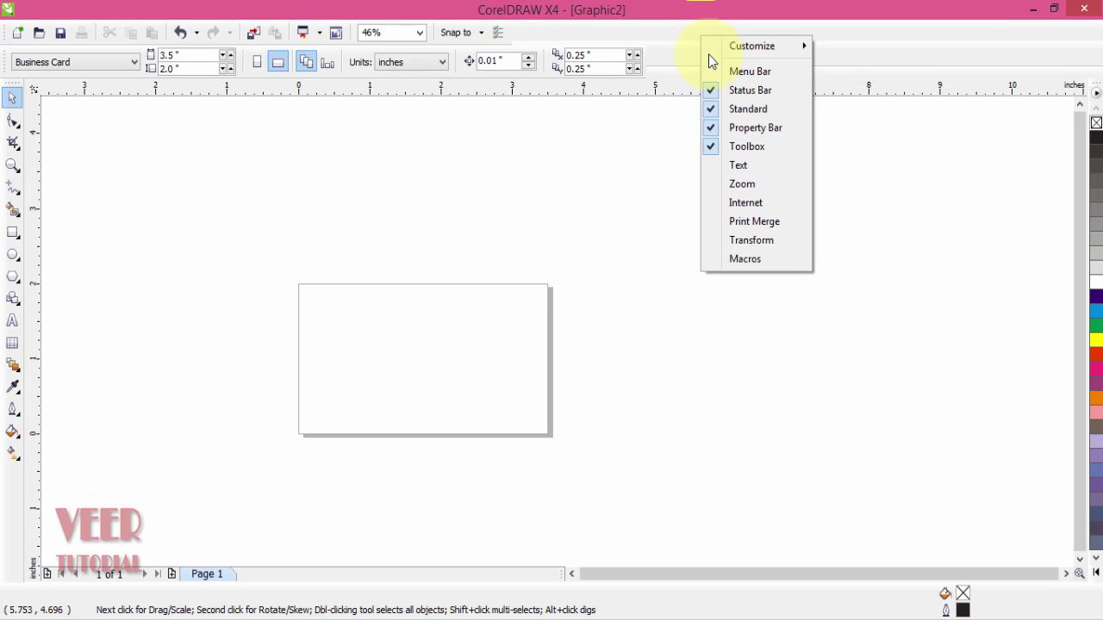
left_click(724, 72)
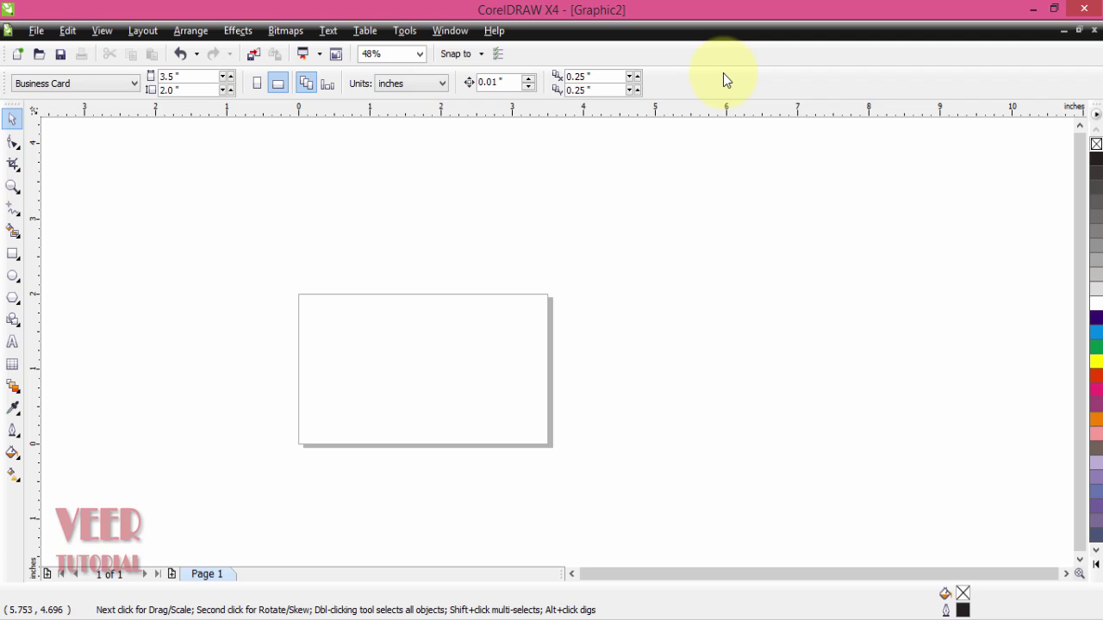
Step: Hide the status bar and restore it
right_click(699, 58)
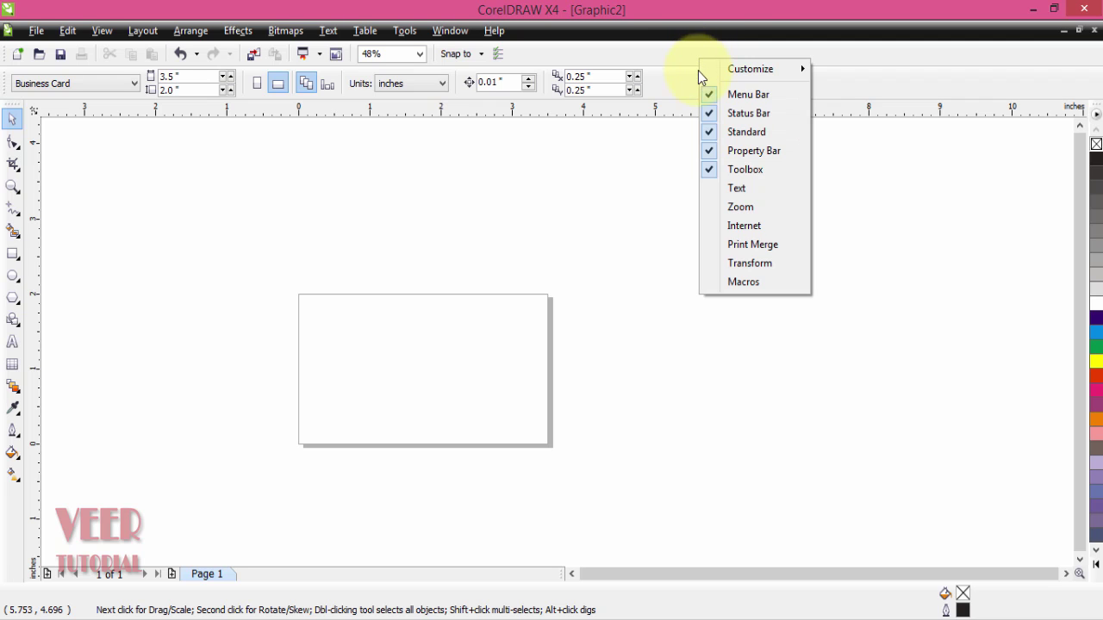
left_click(735, 117)
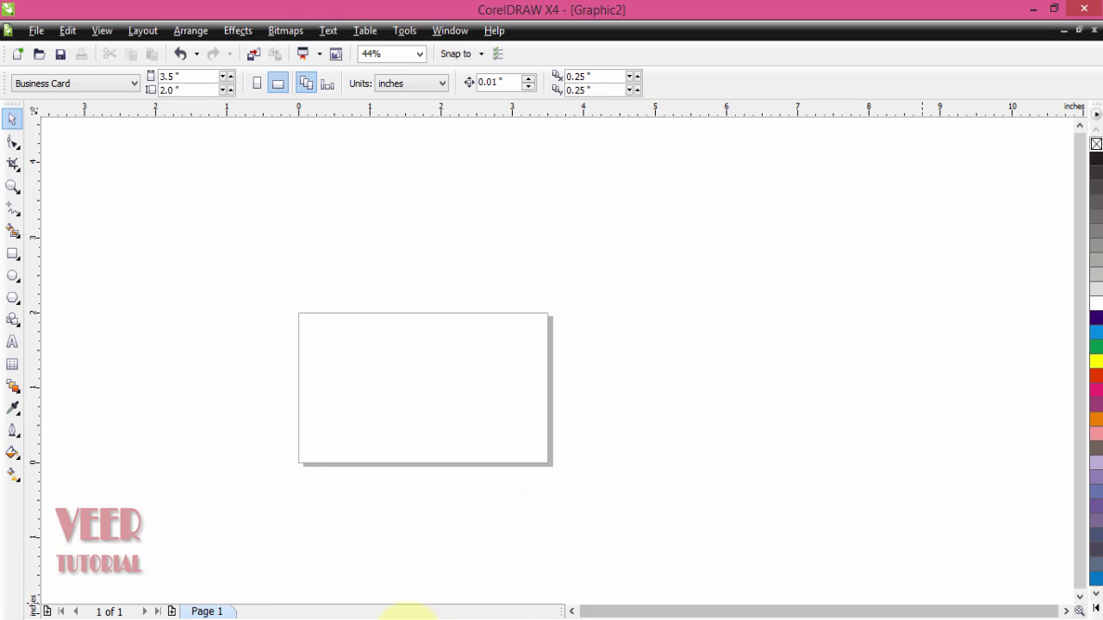
right_click(696, 86)
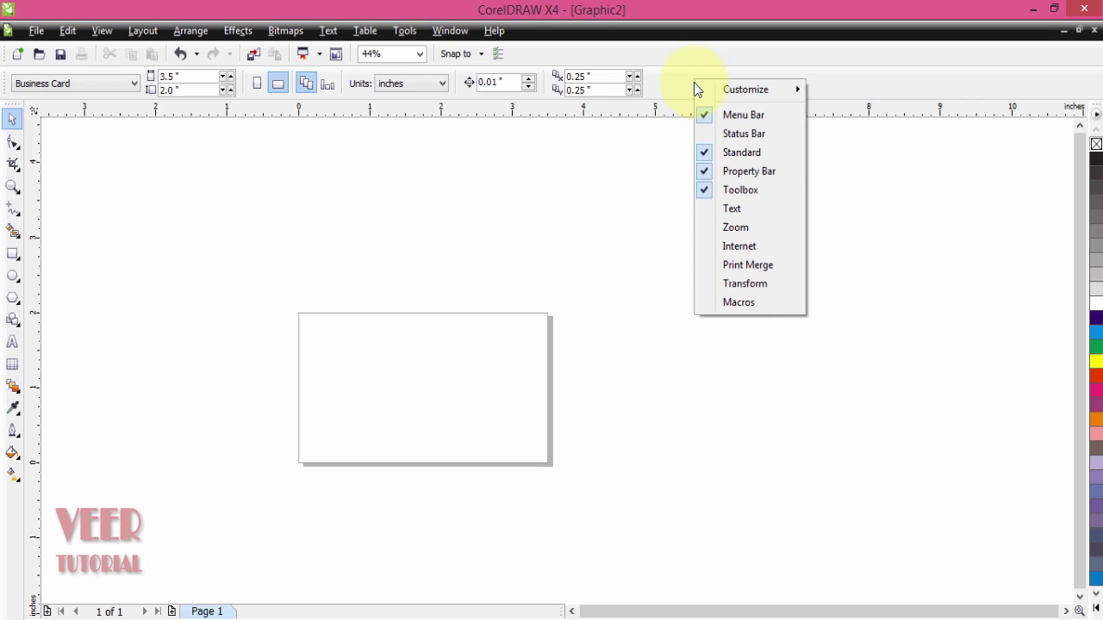
left_click(712, 138)
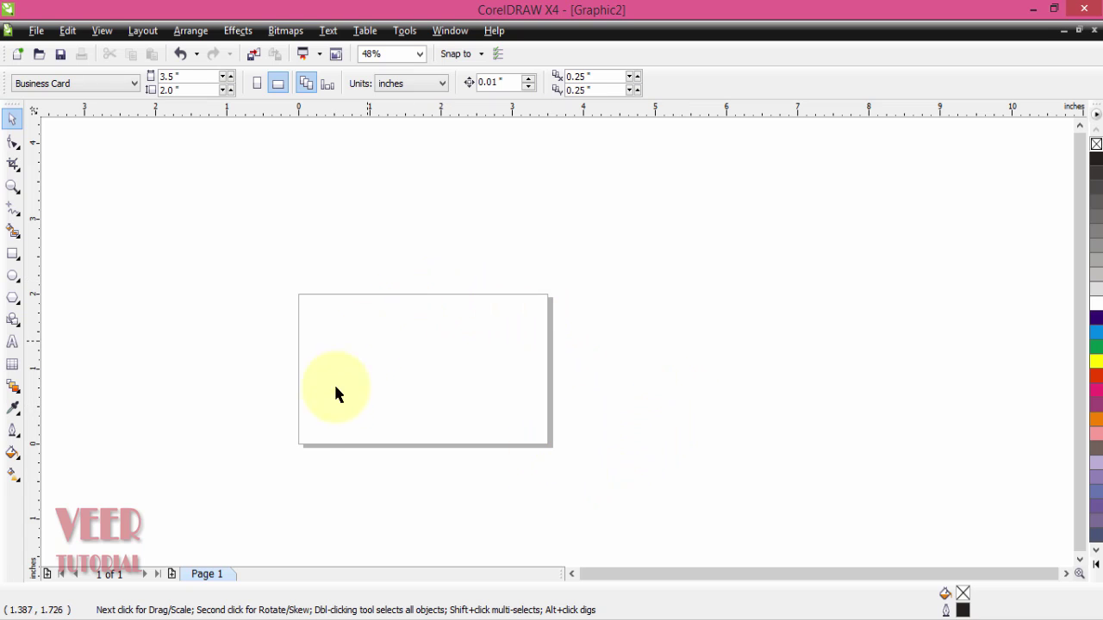
Step: Add four new pages after Page 1 of the document
double_click(171, 575)
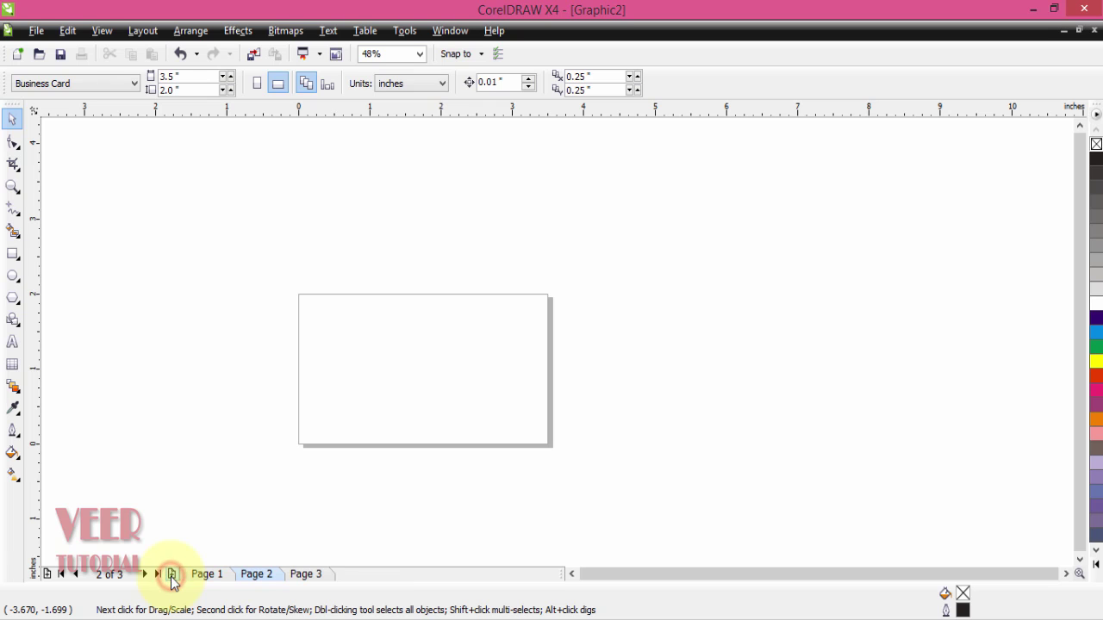
left_click(296, 576)
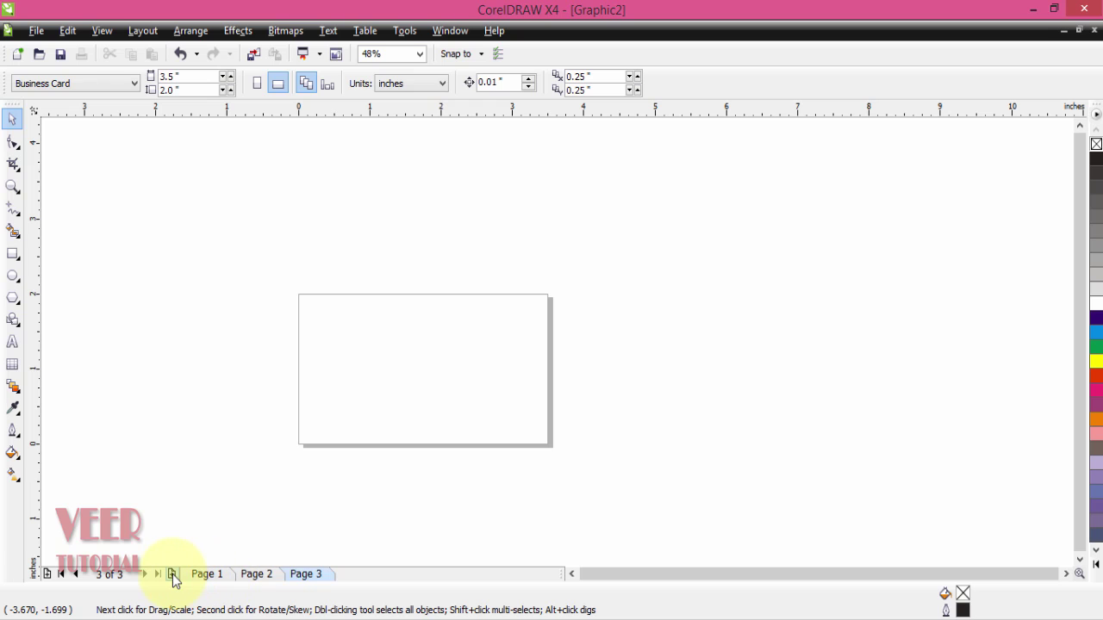
left_click(172, 574)
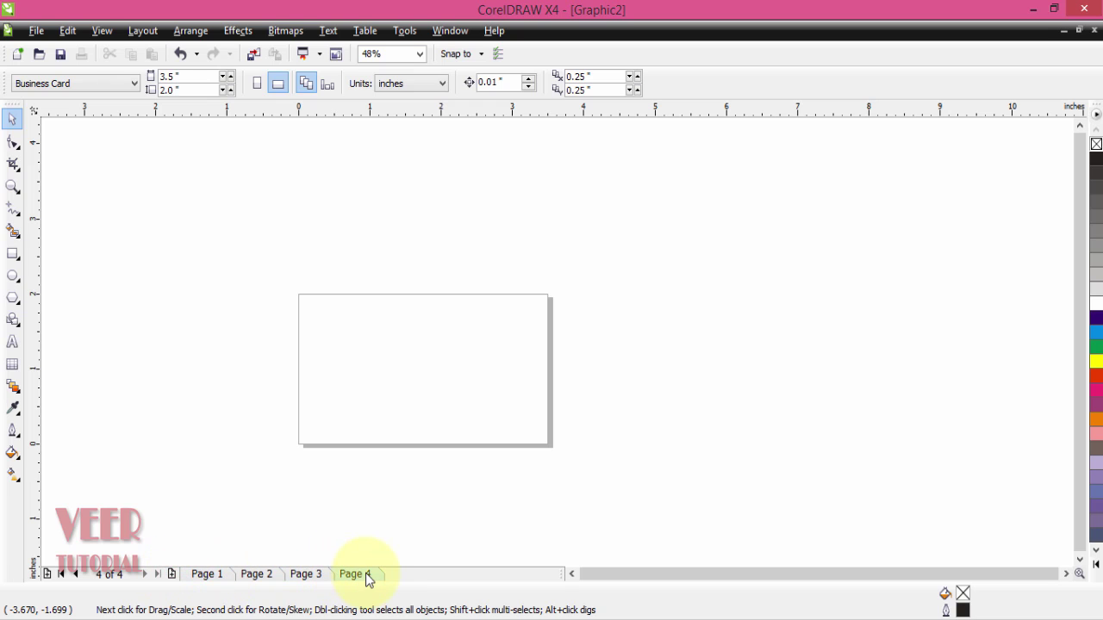
left_click(172, 574)
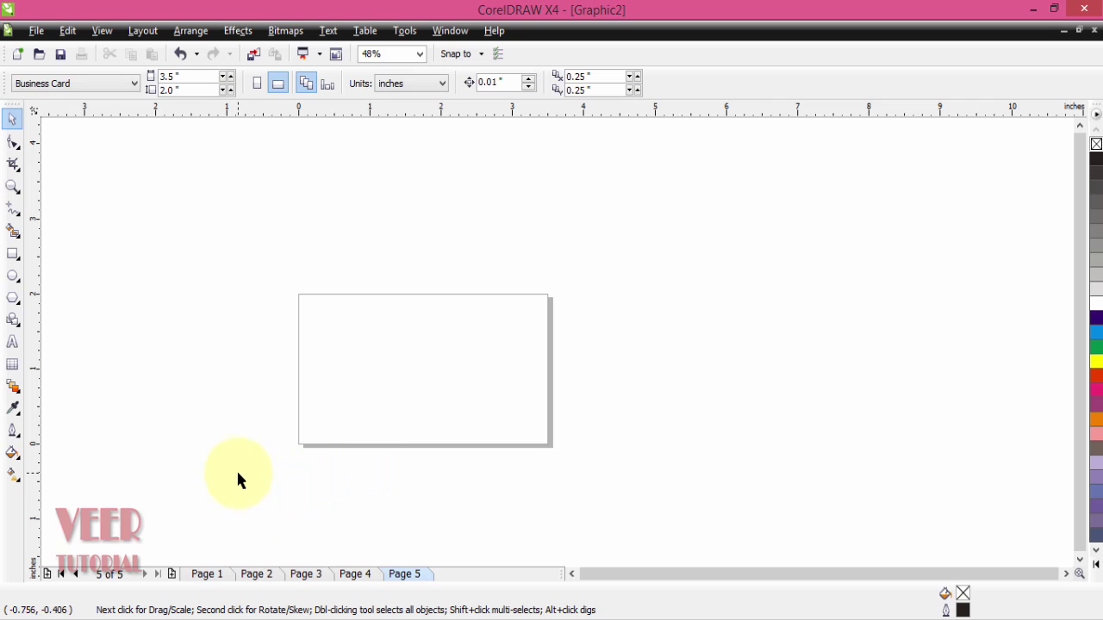
Step: Rename Page 1 of the document as "visiting card"
left_click(209, 575)
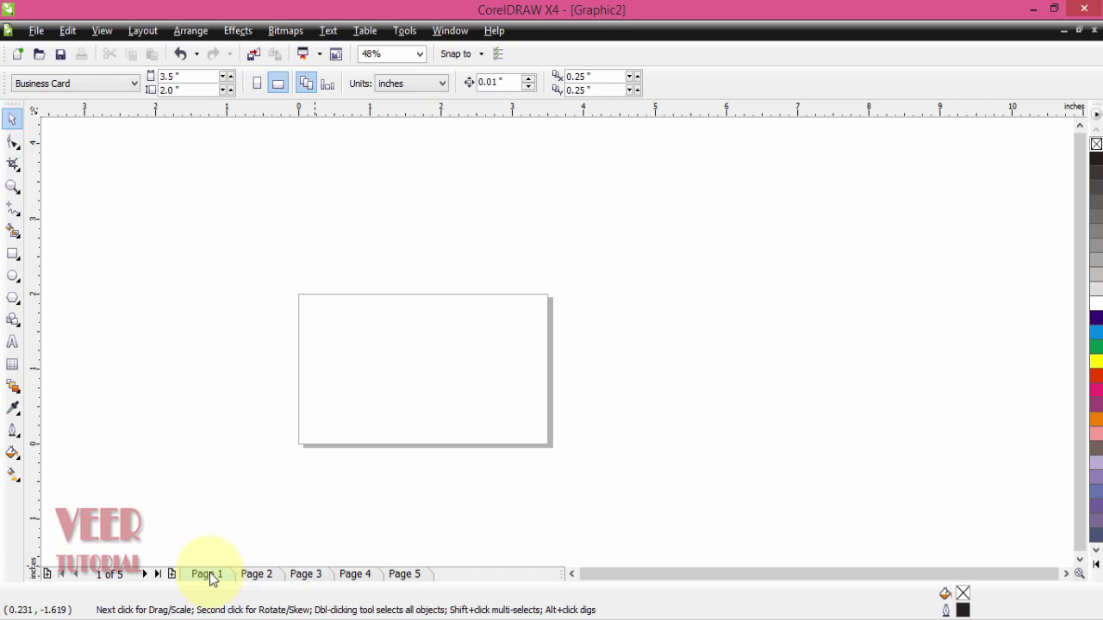
right_click(211, 579)
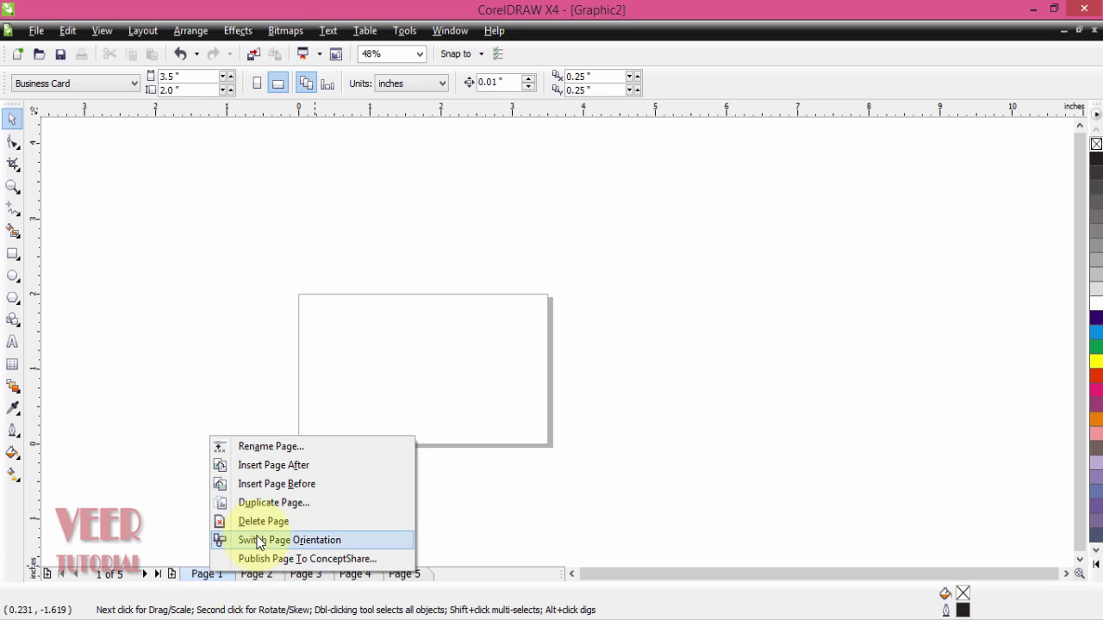
left_click(291, 447)
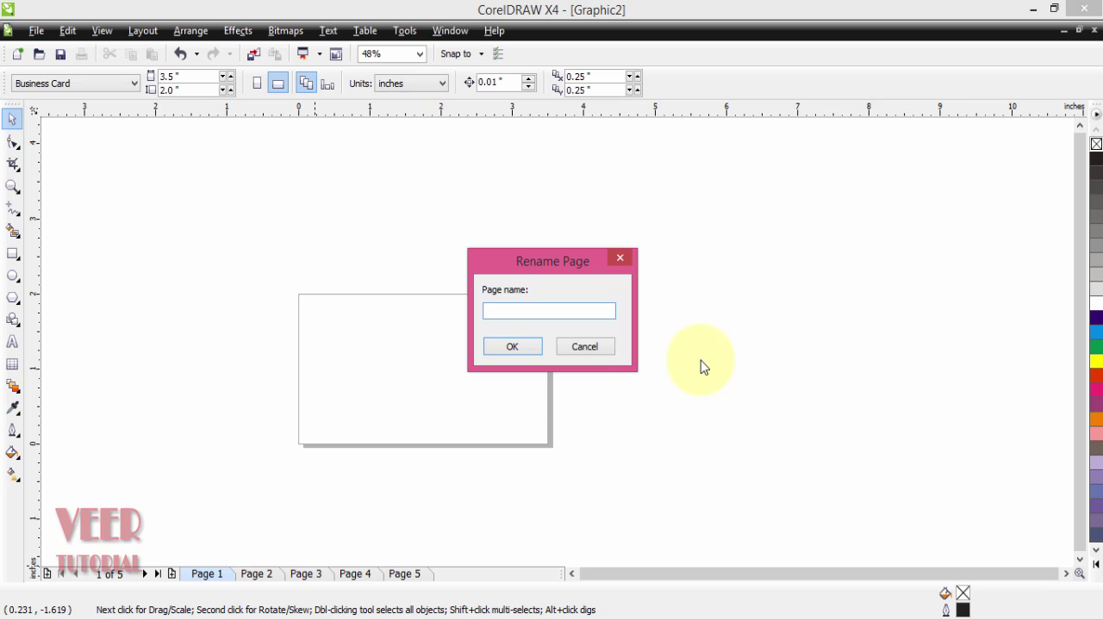
type("visiting card")
left_click(516, 352)
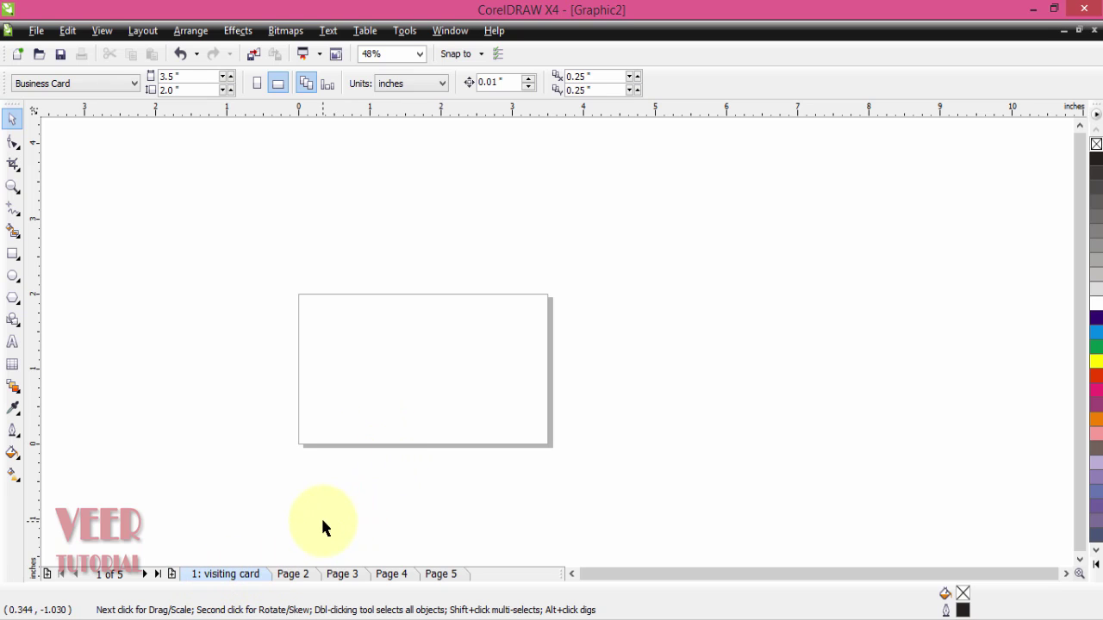
Step: Go to Page 2 and set the page width and height to 6 inches each
left_click(293, 573)
left_click(204, 82)
type("6")
key("Tab")
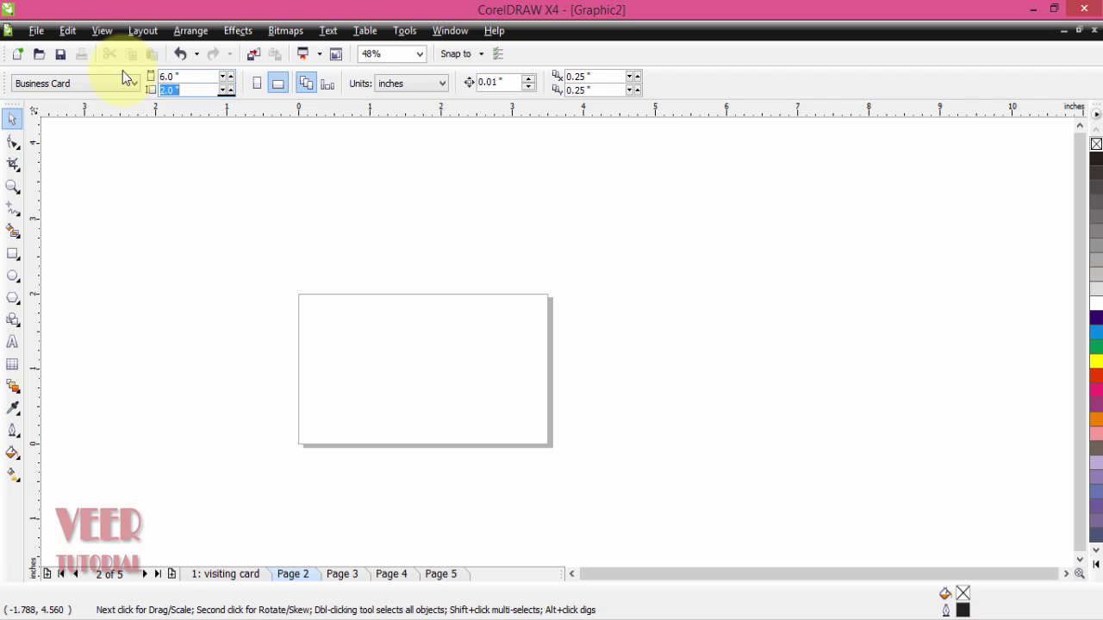
type("6")
key("Return")
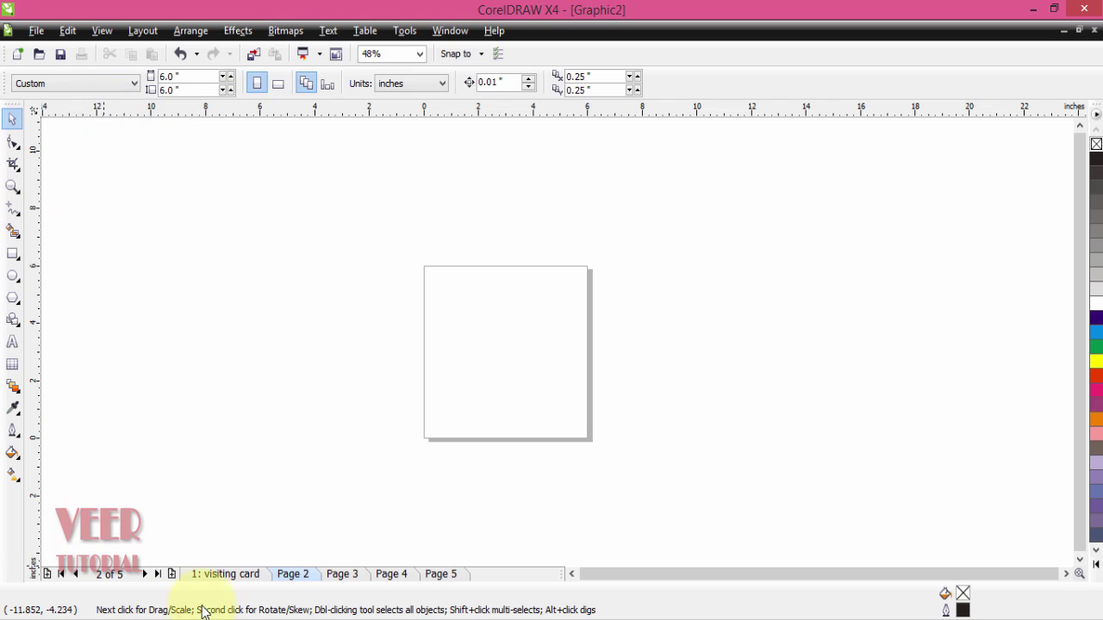
Step: Return to the visiting card page and make page size and orientation settings apply to the current page only
left_click(227, 575)
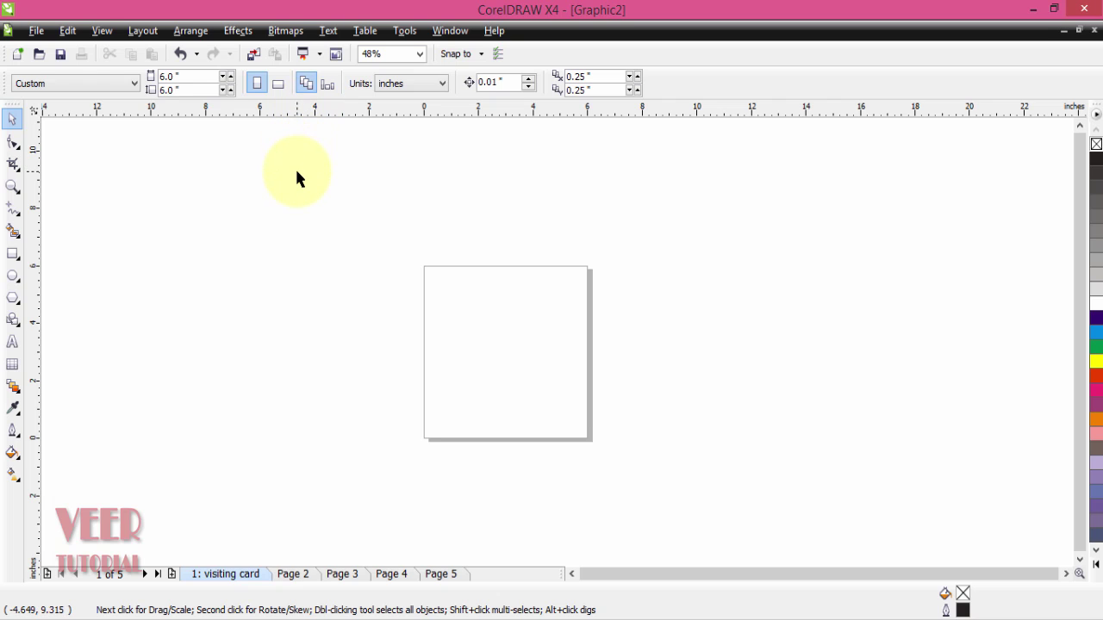
left_click(328, 86)
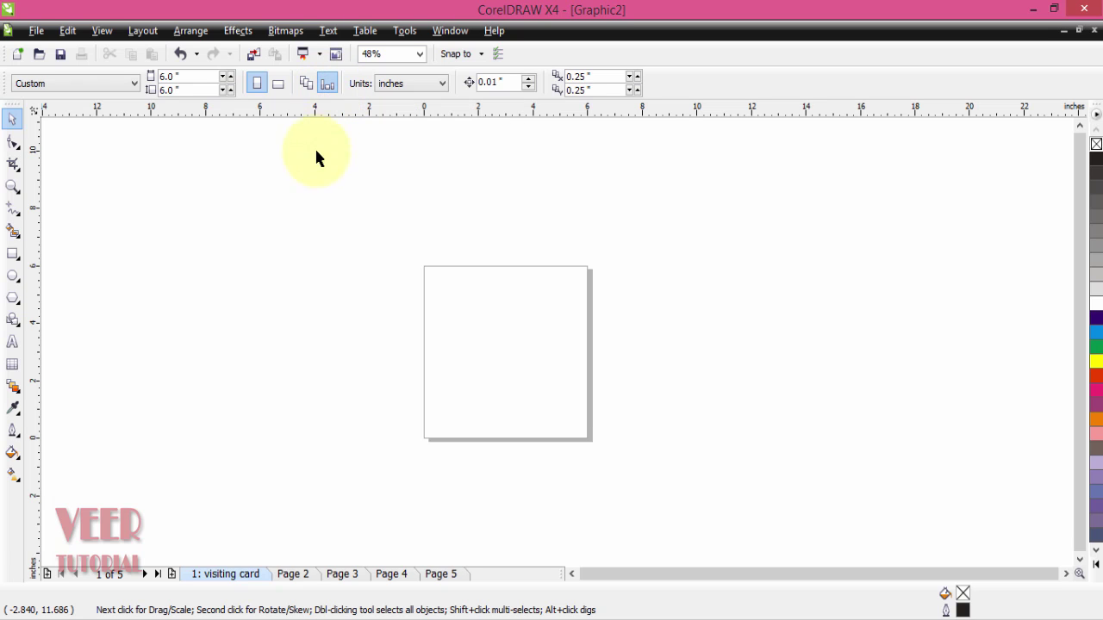
Step: Delete Page 5, Page 4, Page 3 and Page 2, keeping only the visiting card page
right_click(459, 577)
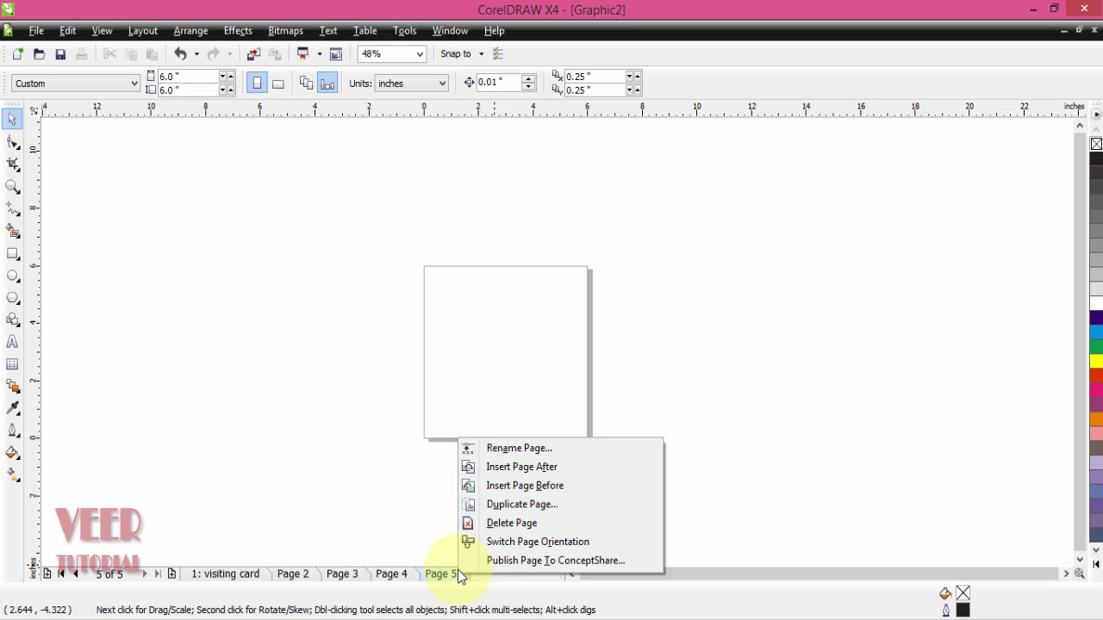
left_click(540, 522)
right_click(413, 579)
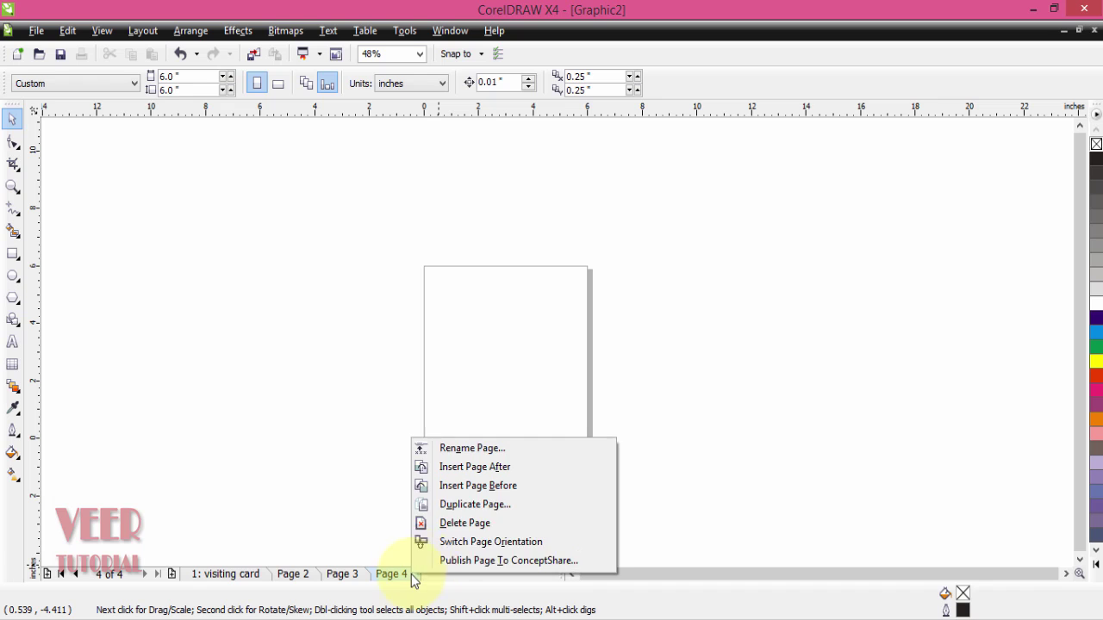
left_click(487, 521)
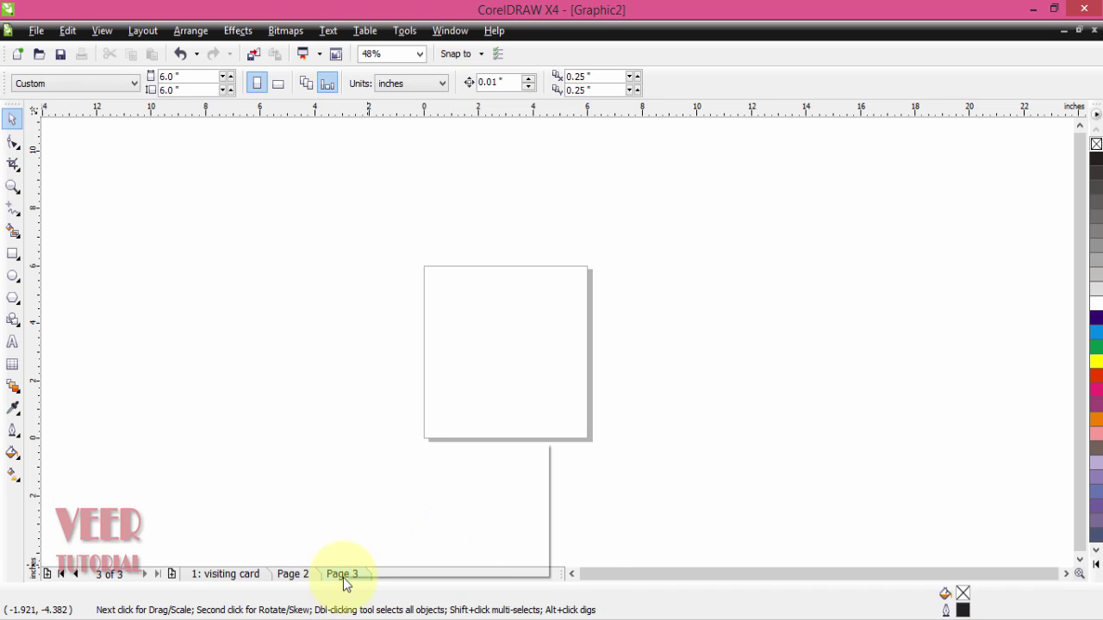
right_click(343, 580)
left_click(390, 528)
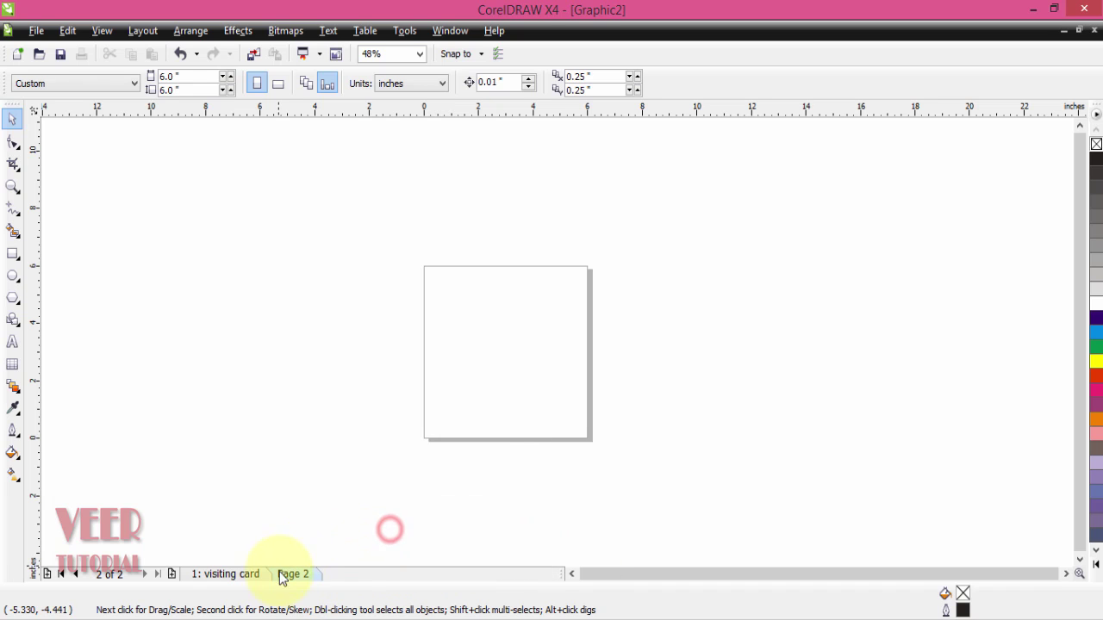
right_click(282, 577)
left_click(353, 516)
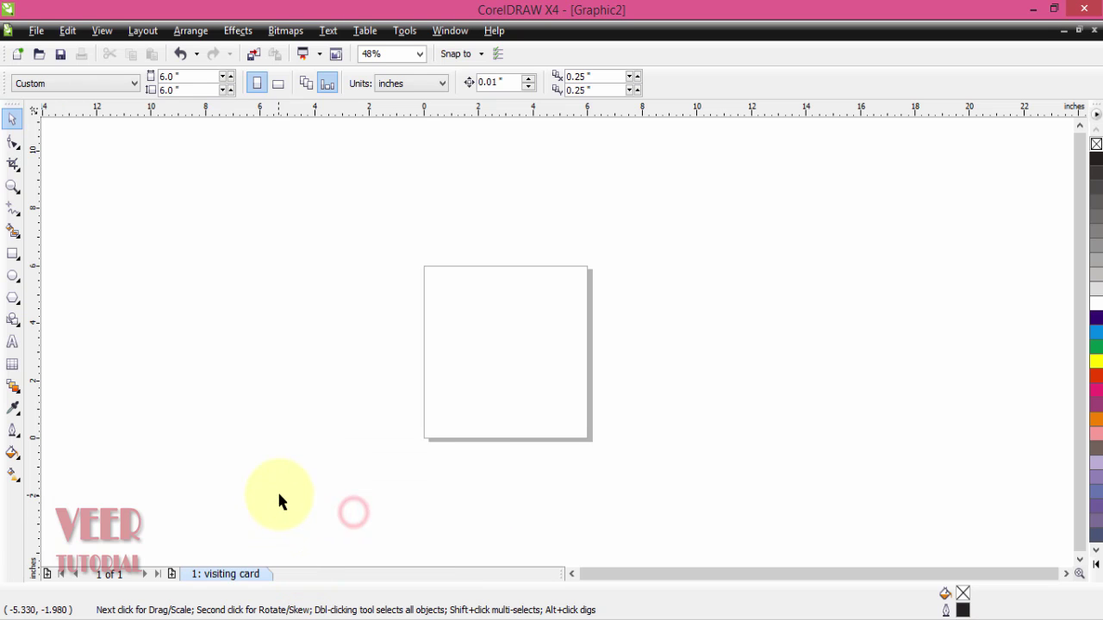
left_click(298, 423)
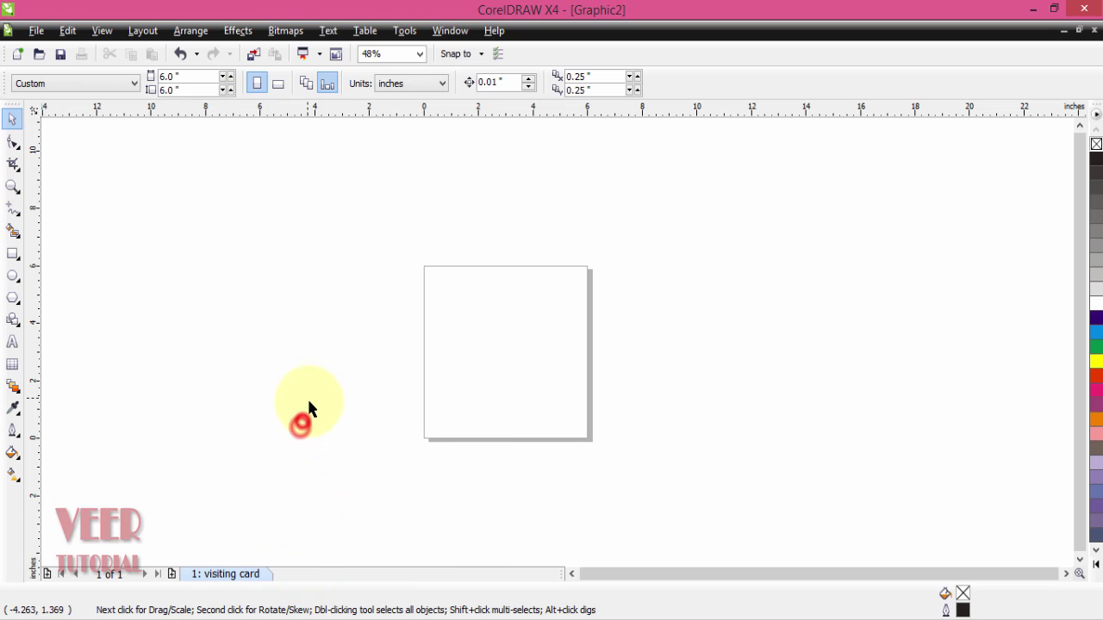
Step: Set the visiting card page to 3.5 inches wide and 2 inches high
left_click(197, 76)
type("3.5")
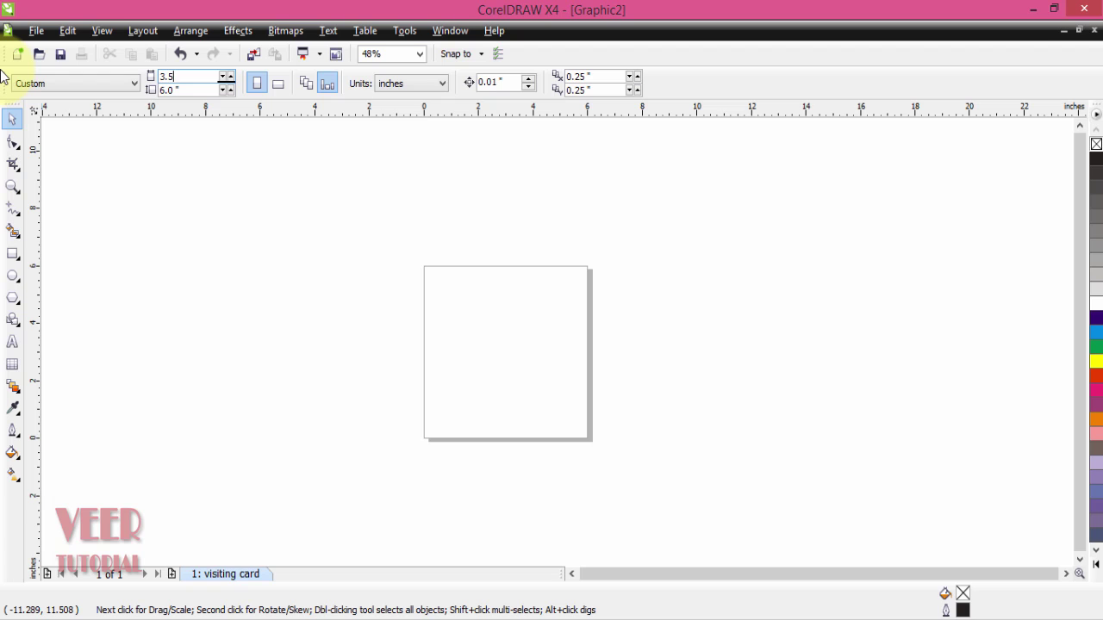
key("Tab")
type("2")
key("Return")
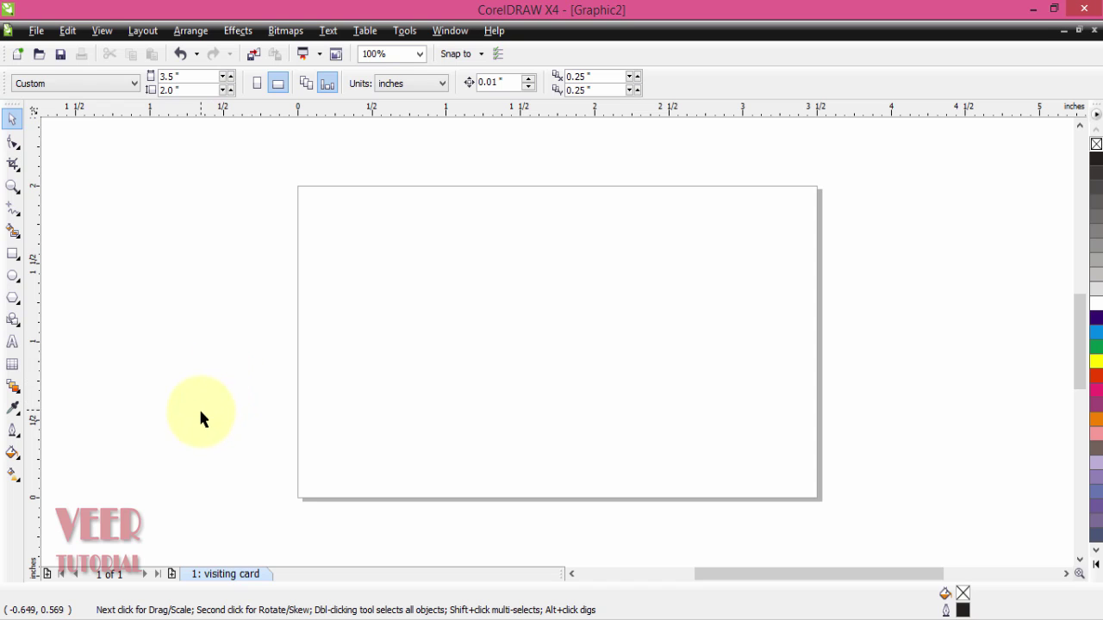
Step: Add an 8 by 8 inch page after the visiting card page and compare the two pages' sizes
left_click(169, 574)
double_click(192, 76)
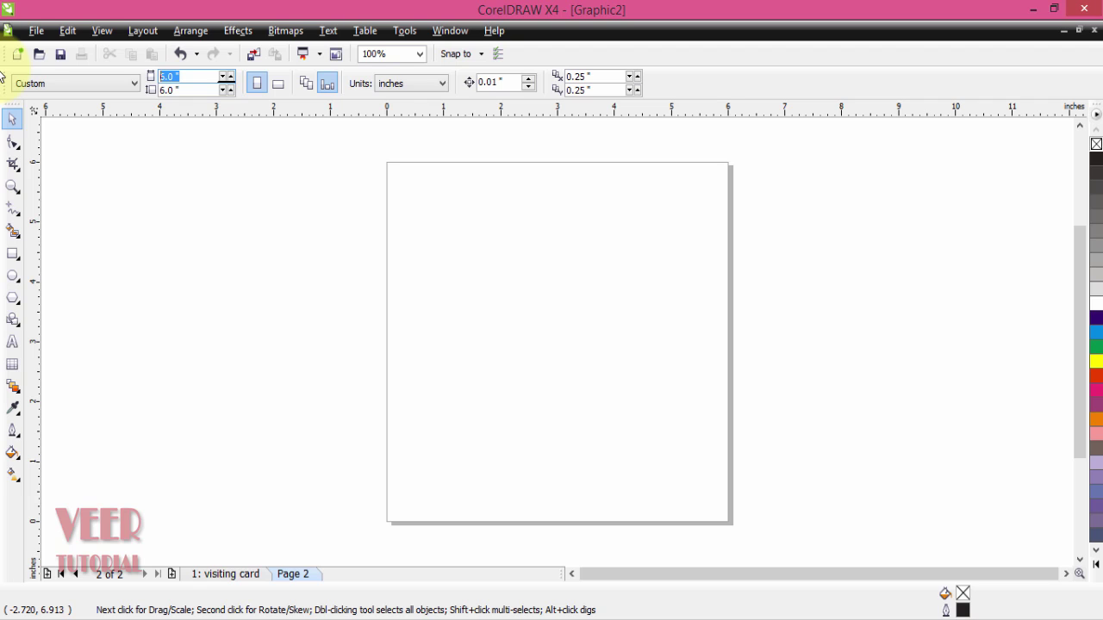
type("8")
key("Tab")
type("8")
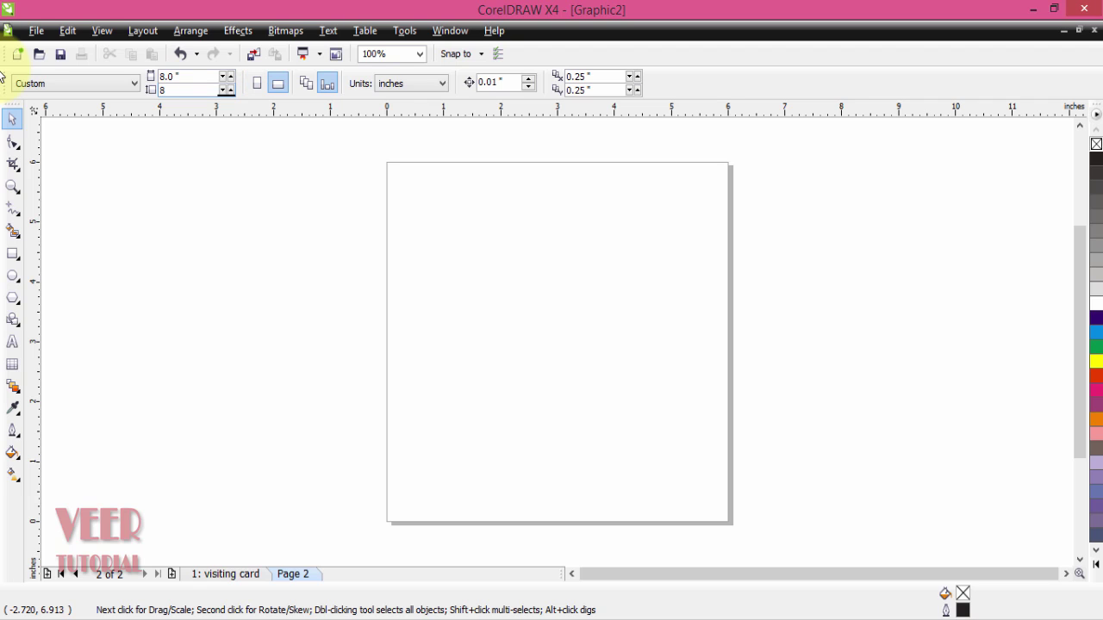
key("Return")
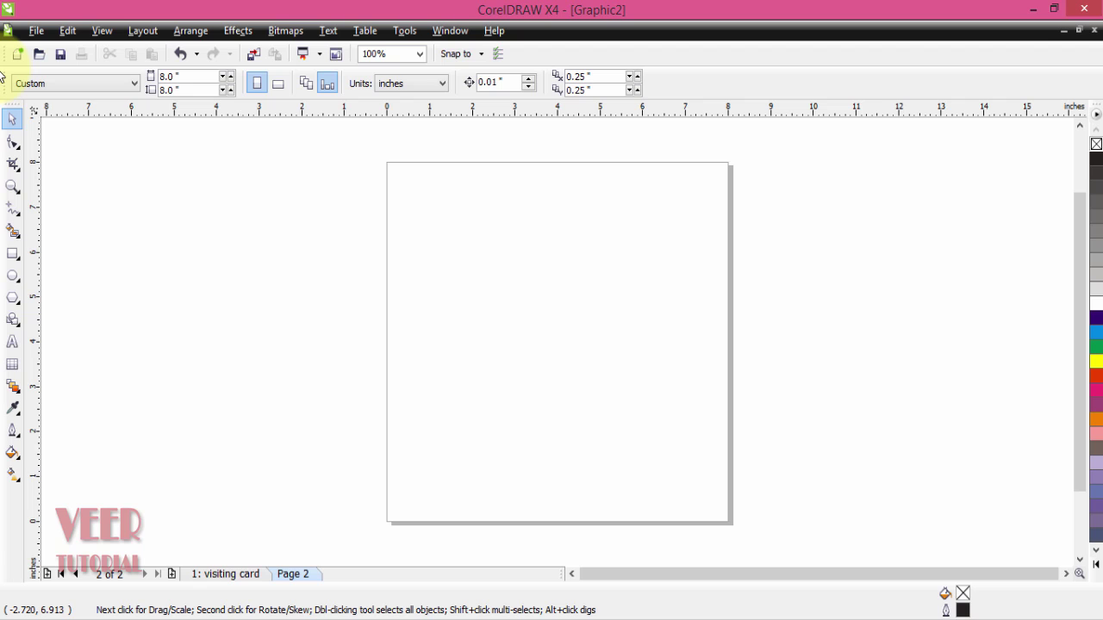
left_click(247, 577)
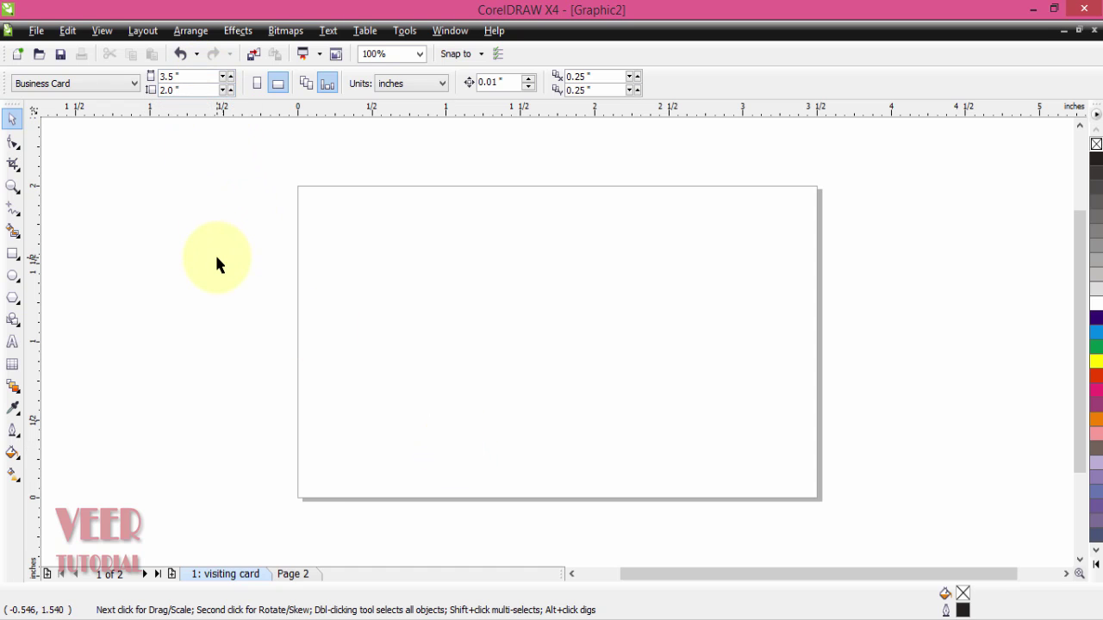
left_click(293, 574)
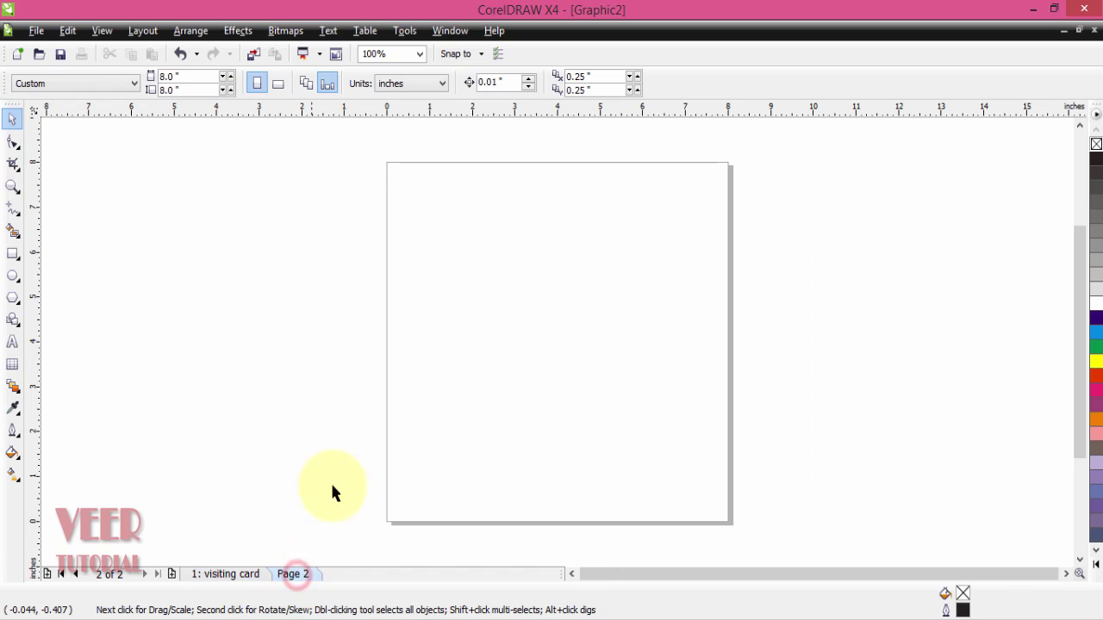